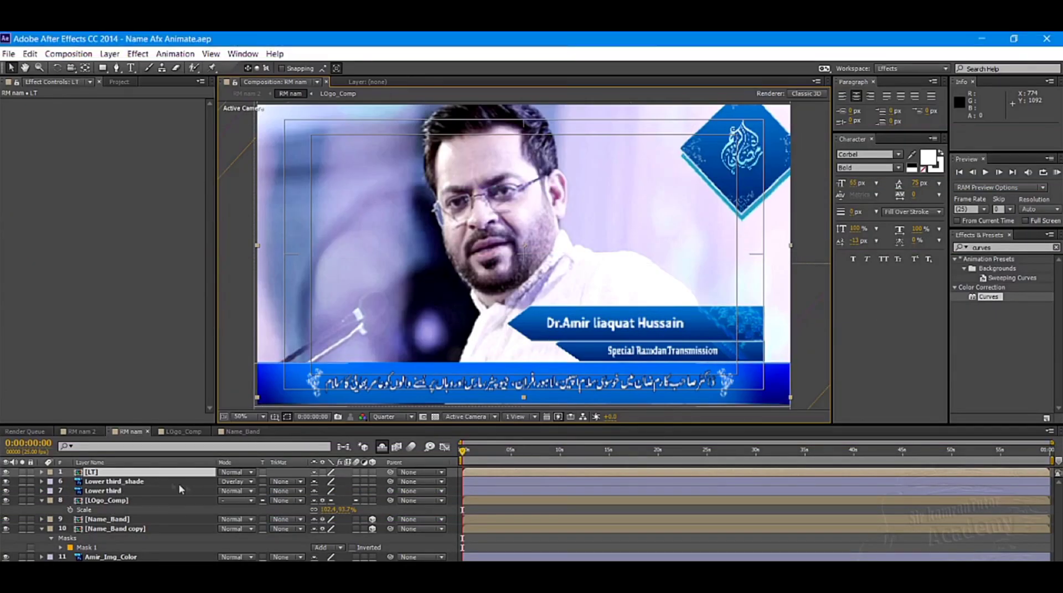
- Collapse the masks to reveal the lower layers and select Amir_Img_Color
{"action": "left_click", "coordinate": [132, 481]}
{"action": "left_click", "coordinate": [119, 491]}
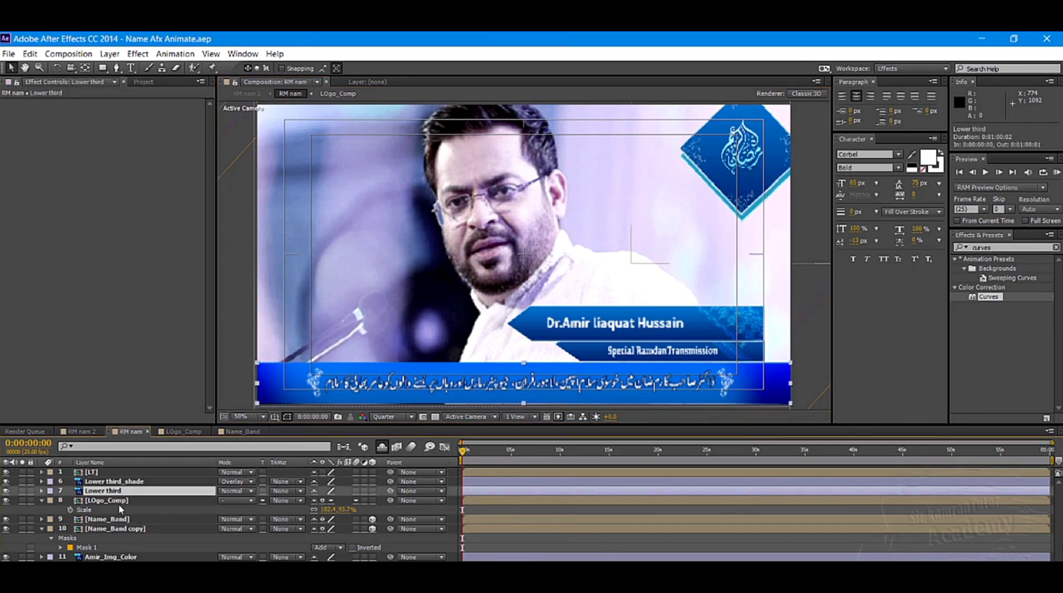
{"action": "left_click", "coordinate": [41, 529]}
{"action": "left_click", "coordinate": [100, 529]}
{"action": "left_click", "coordinate": [101, 538]}
{"action": "left_click", "coordinate": [100, 547]}
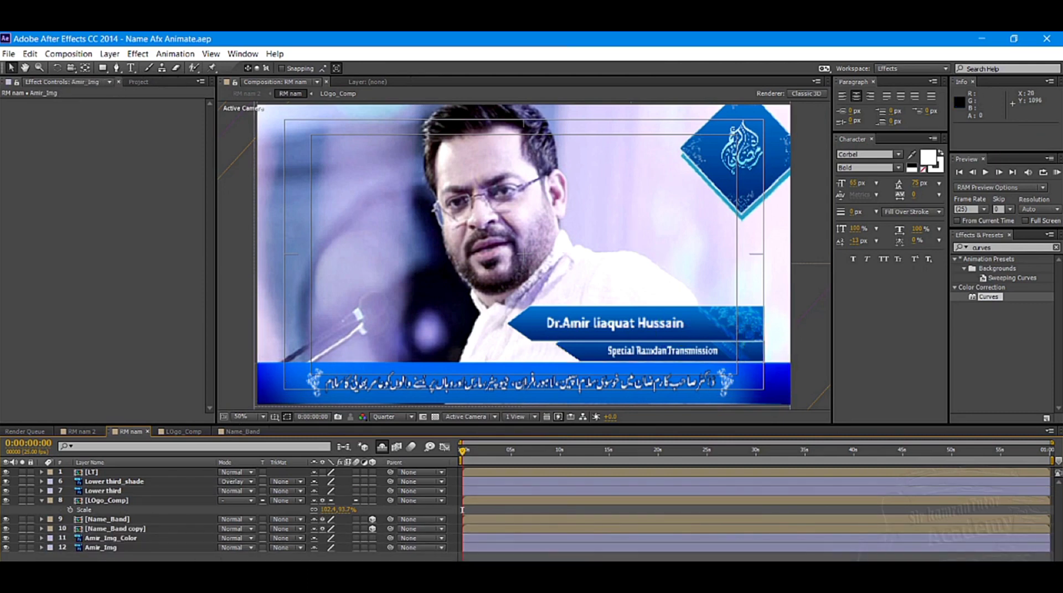
{"action": "left_click", "coordinate": [139, 538]}
- Add a new adjustment layer above Amir_Img_Color via New > Adjustment Layer
{"action": "right_click", "coordinate": [161, 557]}
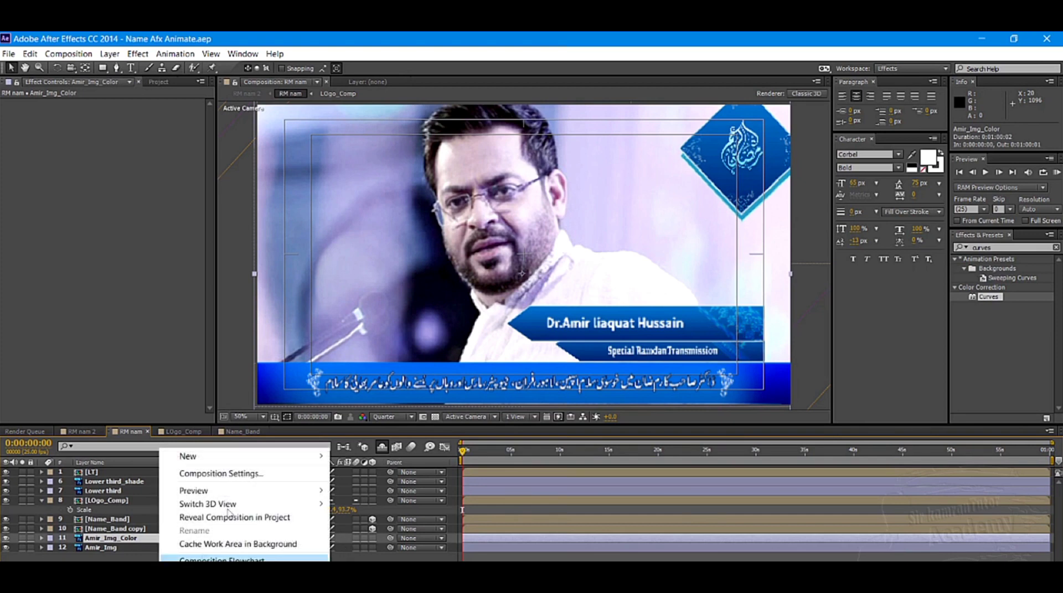
{"action": "mouse_move", "coordinate": [210, 457]}
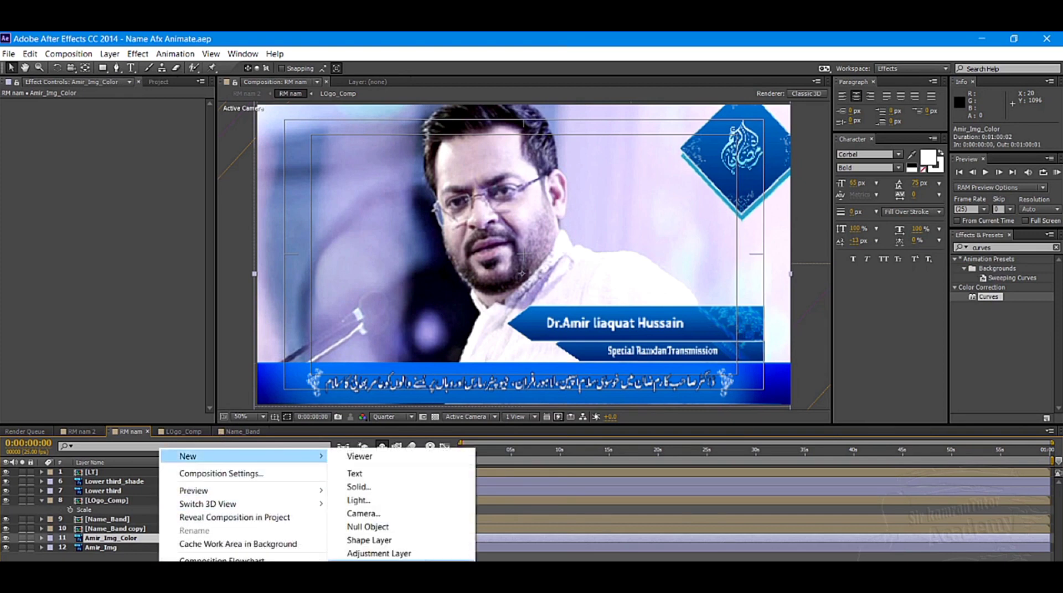
{"action": "left_click", "coordinate": [378, 553]}
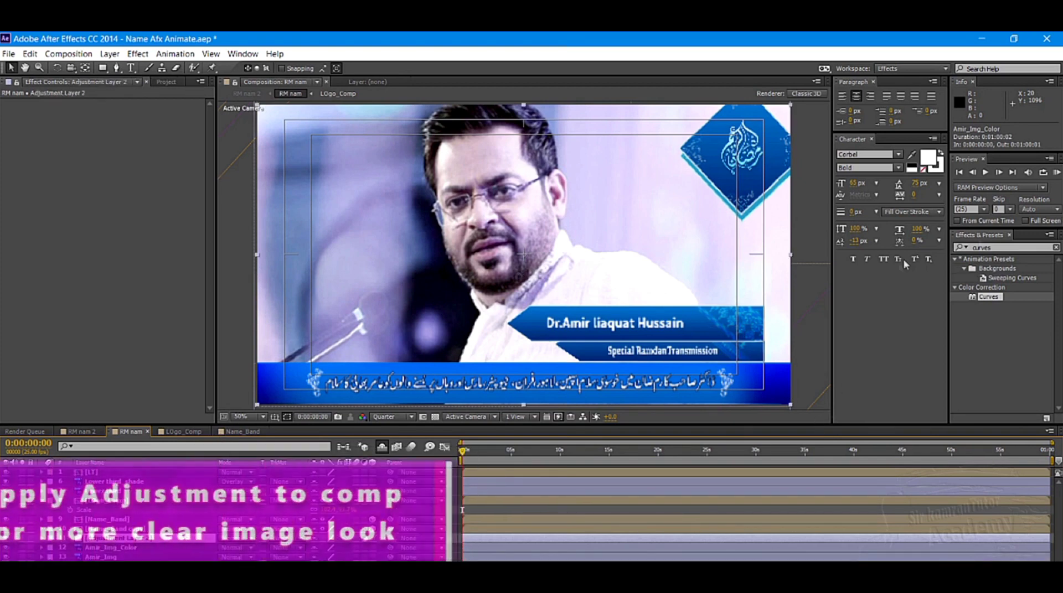
{"action": "key", "text": "ctrl+5"}
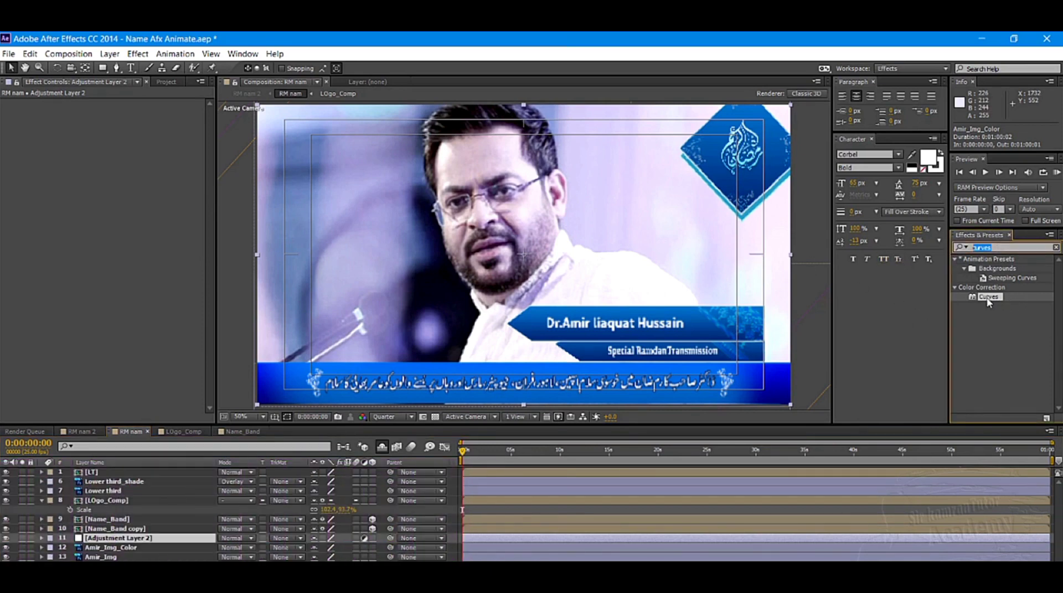
- Apply Curves to Adjustment Layer 2, bend the RGB curve, and keep Blue nearly linear
{"action": "left_click_drag", "start_coordinate": [987, 297], "coordinate": [139, 540]}
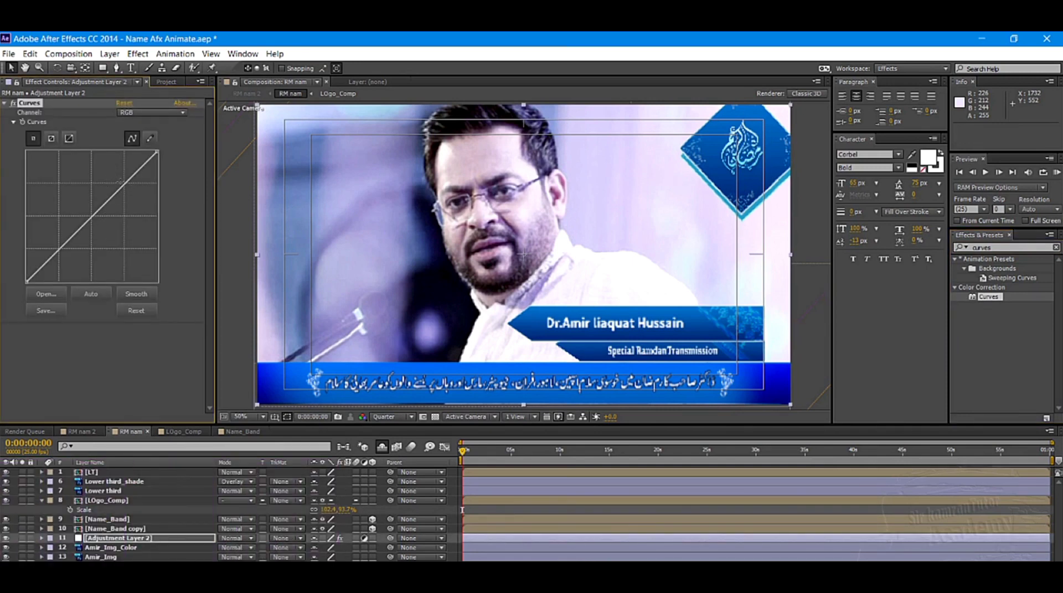
{"action": "left_click_drag", "start_coordinate": [121, 181], "coordinate": [125, 189]}
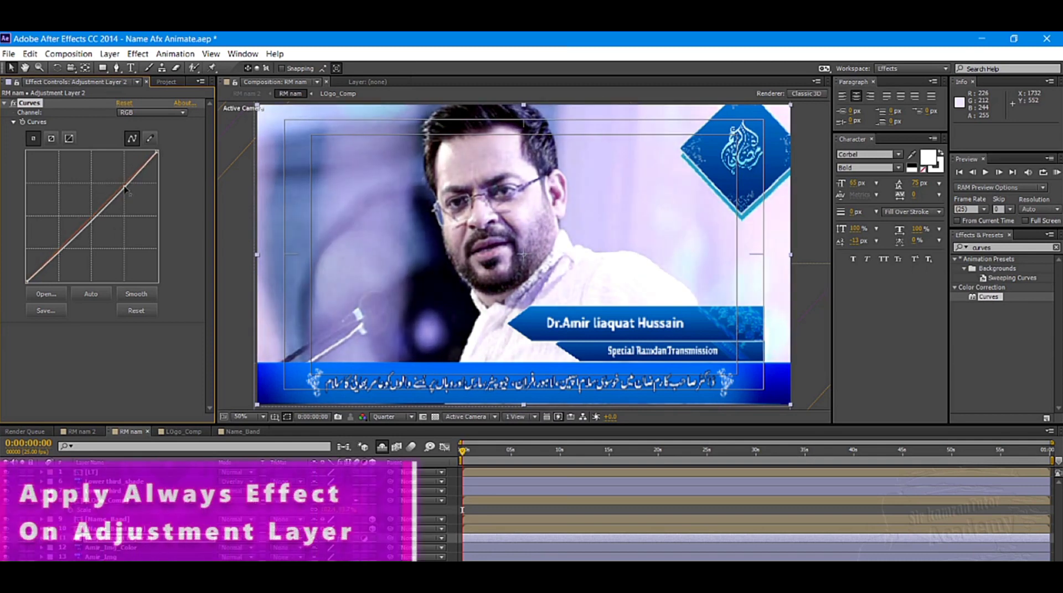
{"action": "left_click", "coordinate": [145, 113]}
{"action": "left_click", "coordinate": [150, 163]}
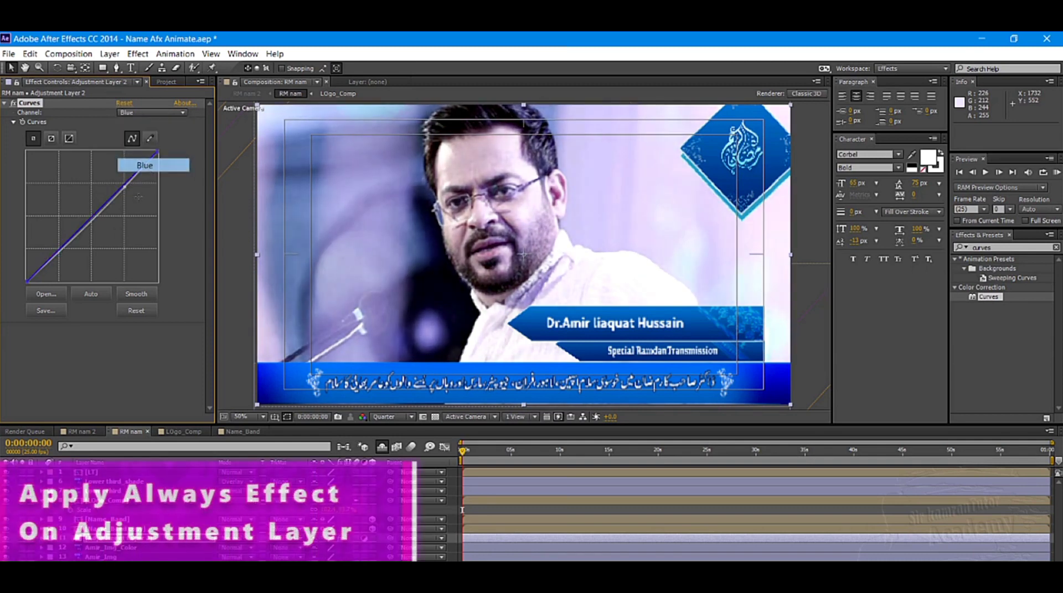
{"action": "left_click_drag", "start_coordinate": [127, 191], "coordinate": [126, 188]}
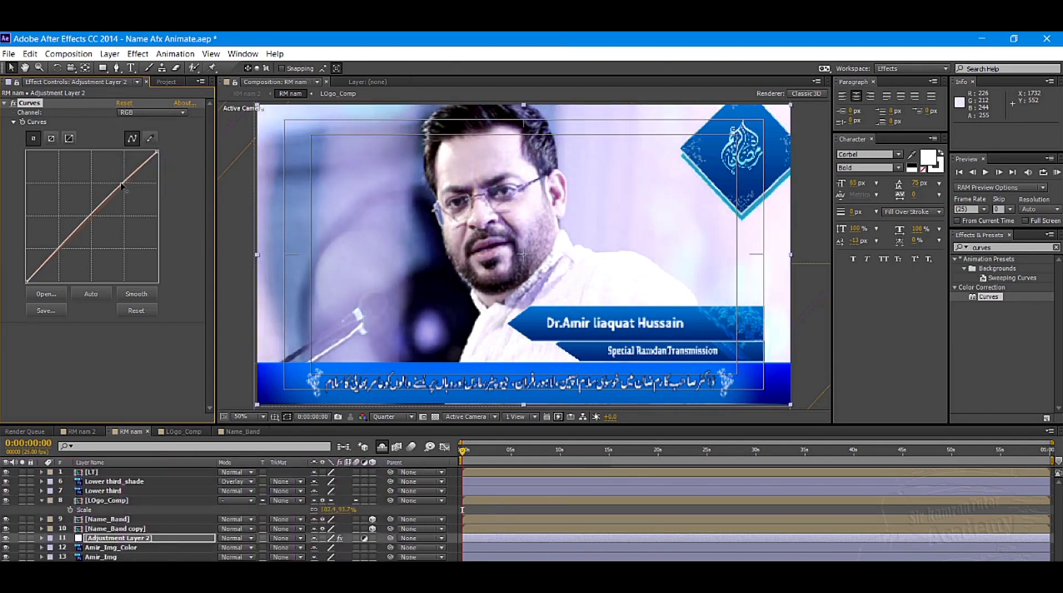
- Pull the Green curve down slightly, switch to Red, and search effects for 'vi'
{"action": "left_click", "coordinate": [147, 113]}
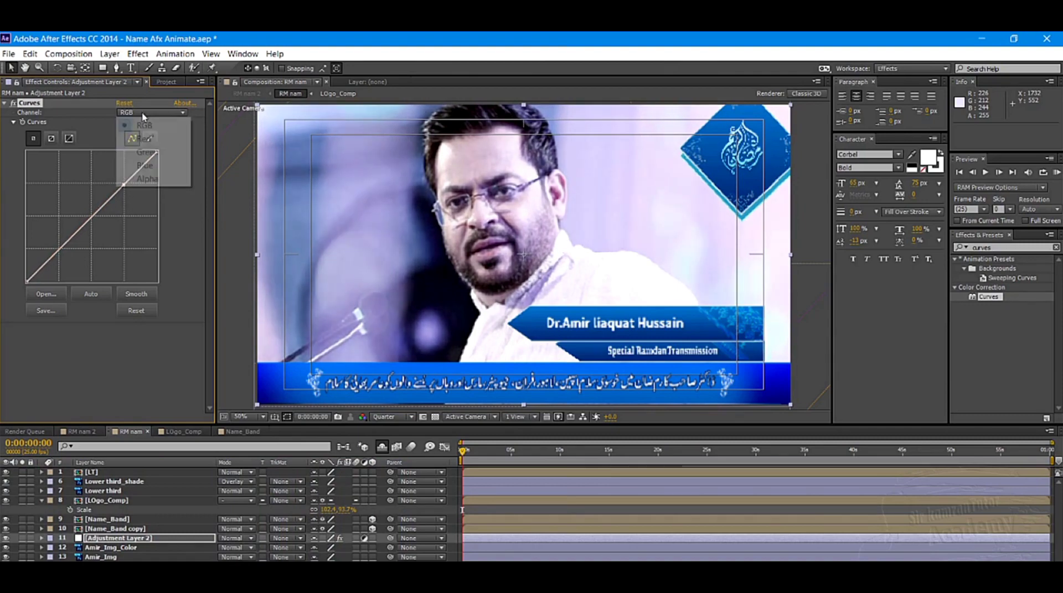
{"action": "left_click", "coordinate": [143, 151]}
{"action": "left_click_drag", "start_coordinate": [132, 176], "coordinate": [129, 177]}
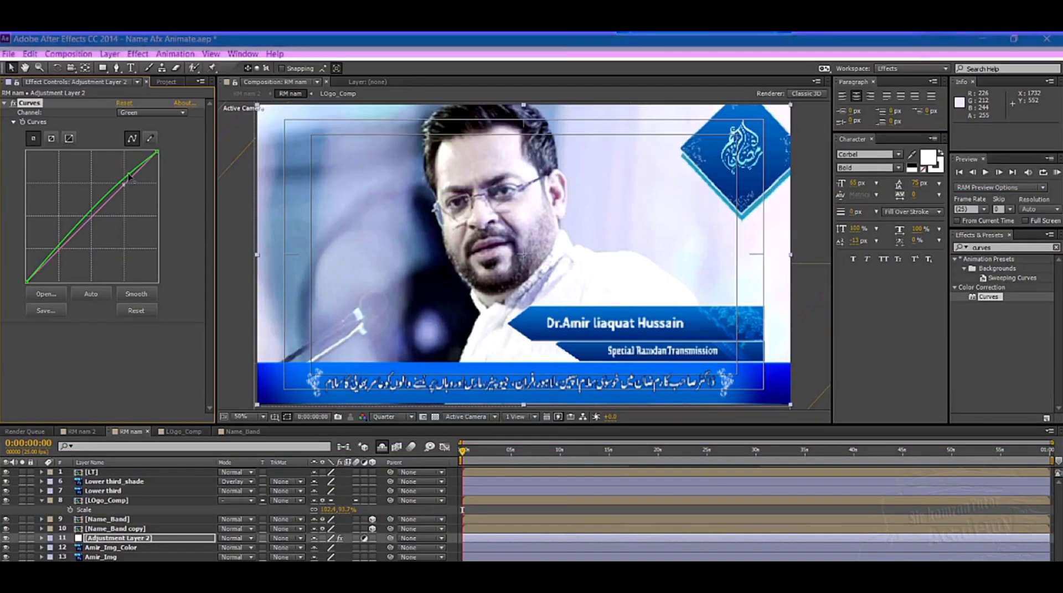
{"action": "left_click", "coordinate": [143, 114]}
{"action": "left_click", "coordinate": [136, 139]}
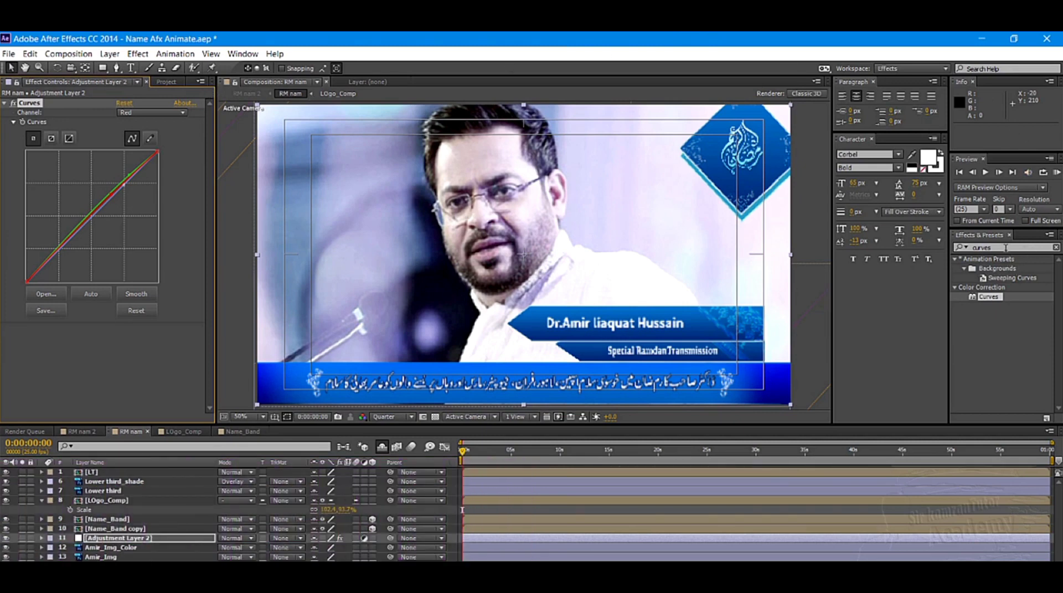
{"action": "key", "text": "ctrl+5"}
{"action": "type", "text": "vi"}
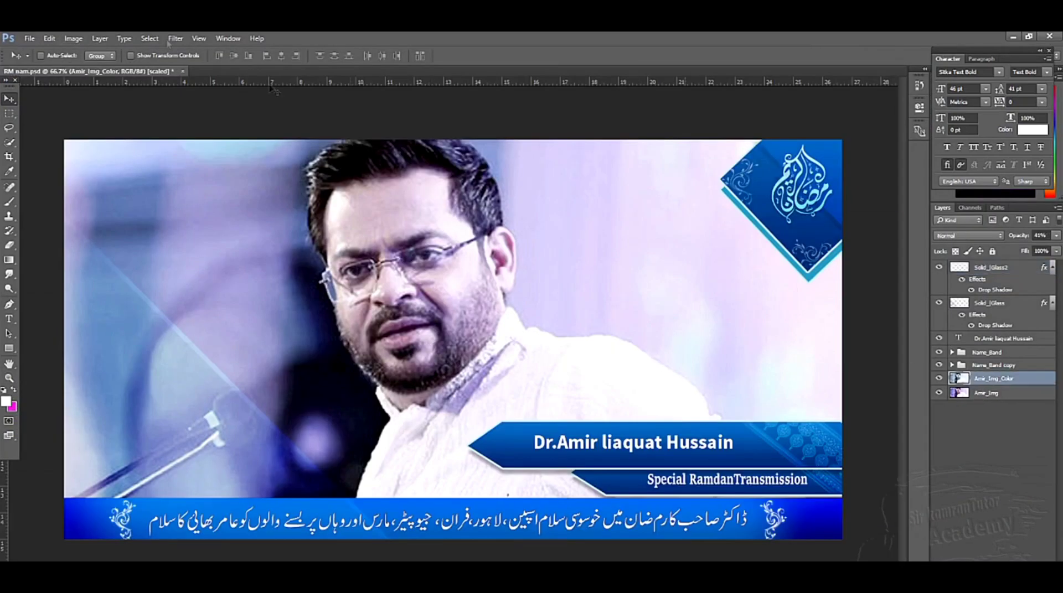
- In Photoshop, open Image > Adjustments > Selective Color
{"action": "left_click", "coordinate": [77, 40]}
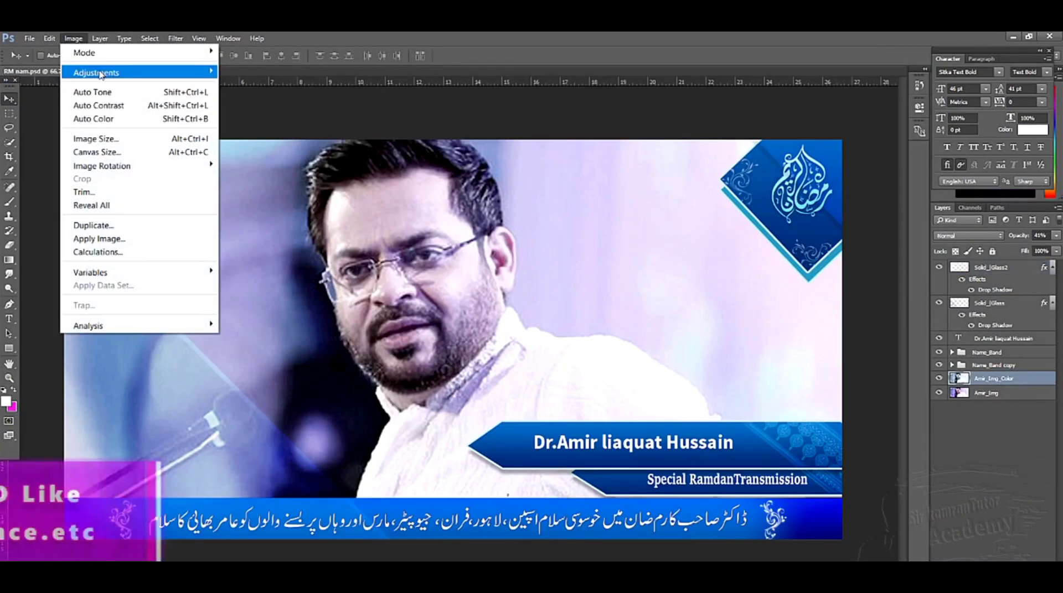
{"action": "mouse_move", "coordinate": [153, 73]}
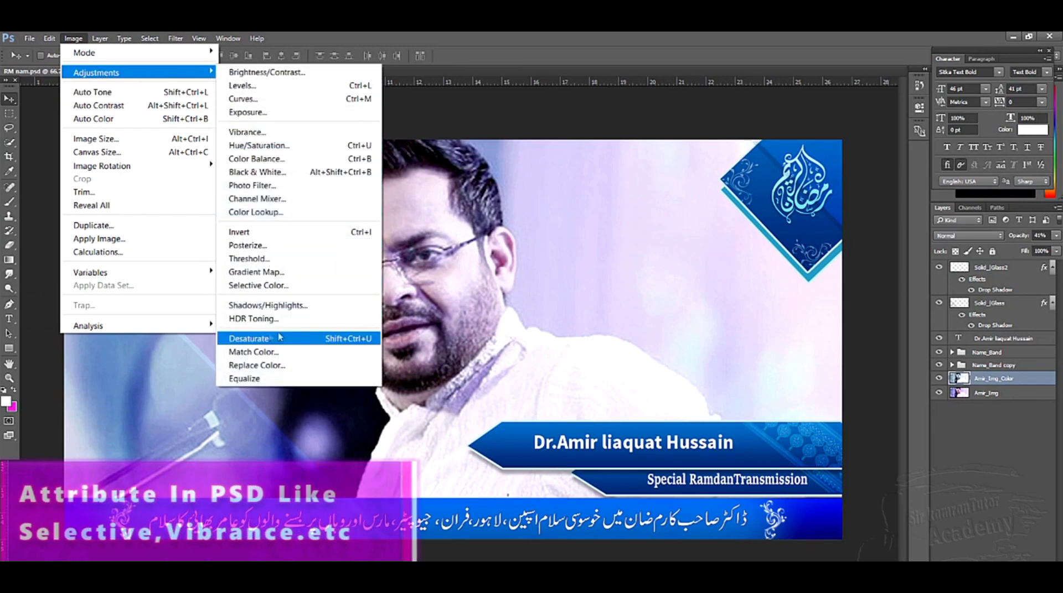
{"action": "left_click", "coordinate": [264, 289]}
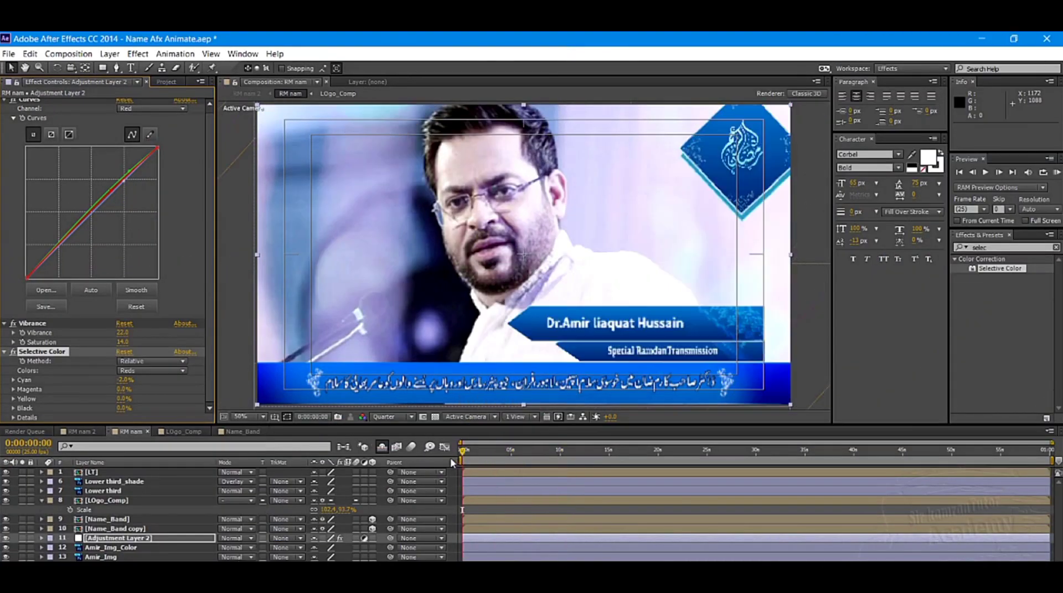
- Return the timeline to the start and select the Name_Band layer
{"action": "left_click_drag", "start_coordinate": [464, 451], "coordinate": [522, 451]}
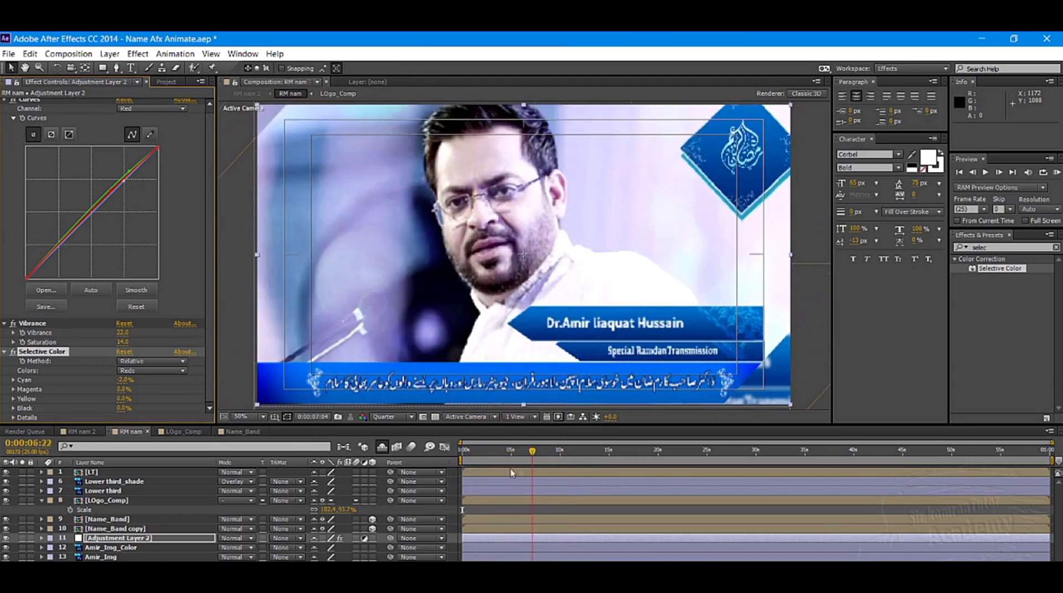
{"action": "key", "text": "Home"}
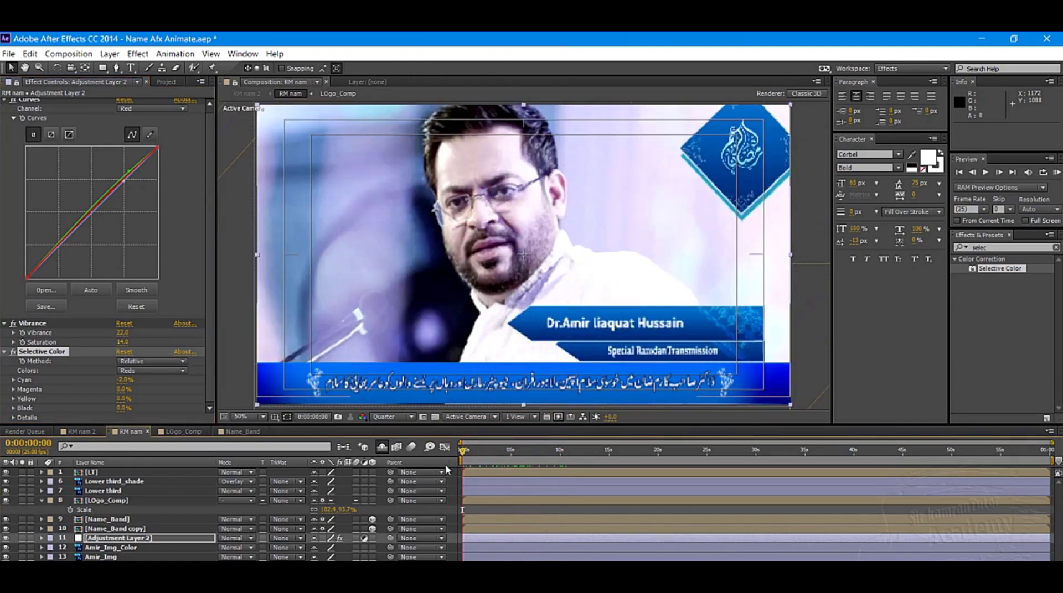
{"action": "left_click", "coordinate": [108, 519]}
- Show Name_Band's Position, keyframe it at the start, and advance 30 frames
{"action": "key", "text": "p"}
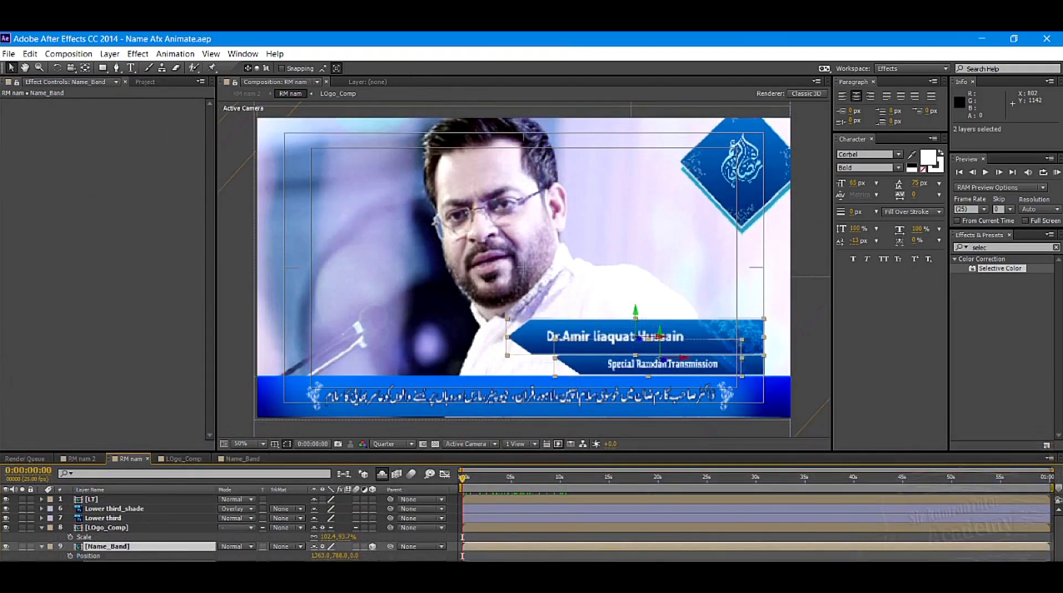
{"action": "left_click", "coordinate": [69, 556]}
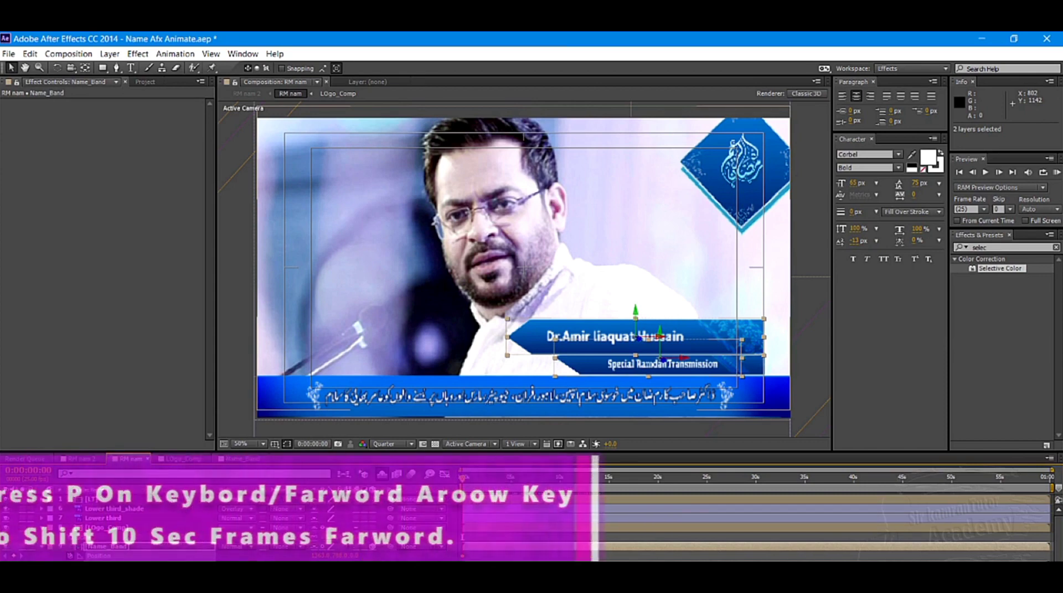
{"action": "key", "text": "ctrl+shift+Right"}
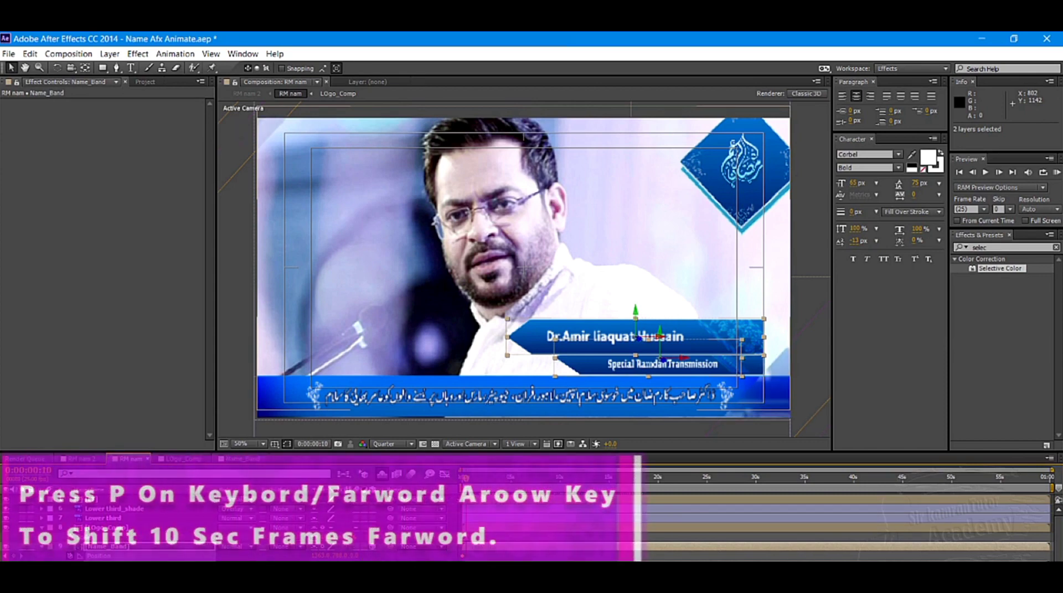
{"action": "key", "text": "ctrl+shift+Right"}
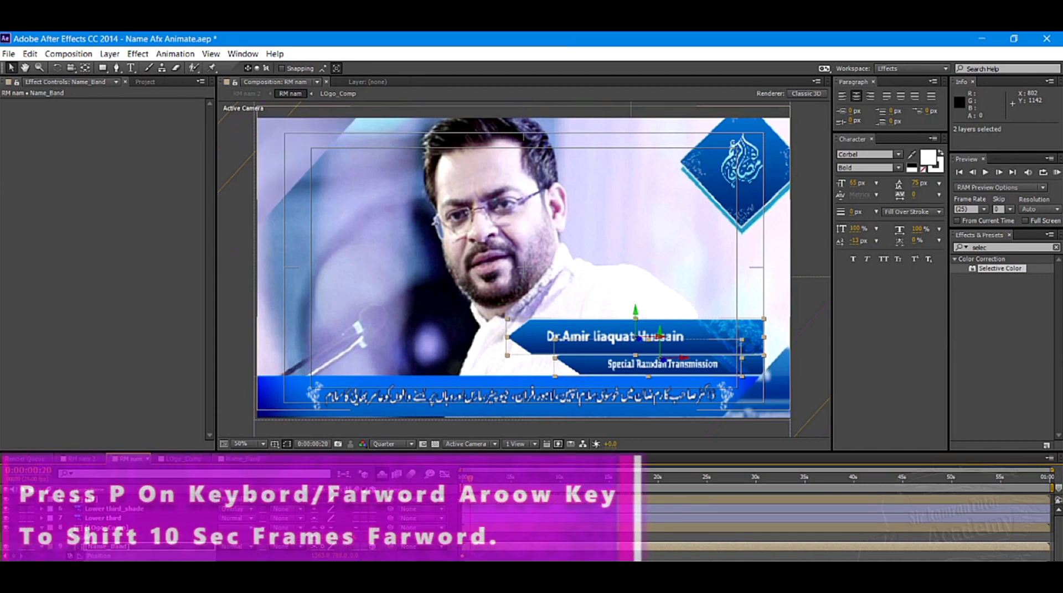
{"action": "key", "text": "ctrl+shift+Right"}
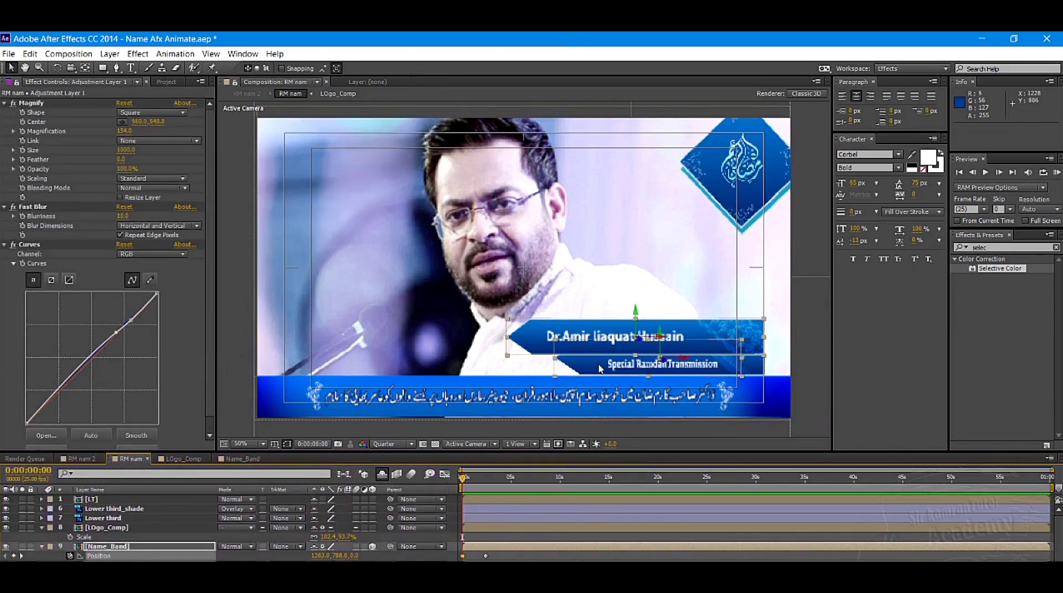
- Nudge Name_Band's start off-screen right to Position 2283, 788
{"action": "key", "text": "shift+Right"}
{"action": "key", "text": "shift+Right"}
{"action": "key", "text": "shift+Right"}
{"action": "key", "text": "shift+Right"}
{"action": "key", "text": "shift+Right"}
{"action": "key", "text": "shift+Right"}
{"action": "key", "text": "shift+Right"}
{"action": "key", "text": "shift+Right"}
{"action": "key", "text": "shift+Right"}
{"action": "key", "text": "shift+Right"}
{"action": "key", "text": "shift+Right"}
{"action": "key", "text": "shift+Right"}
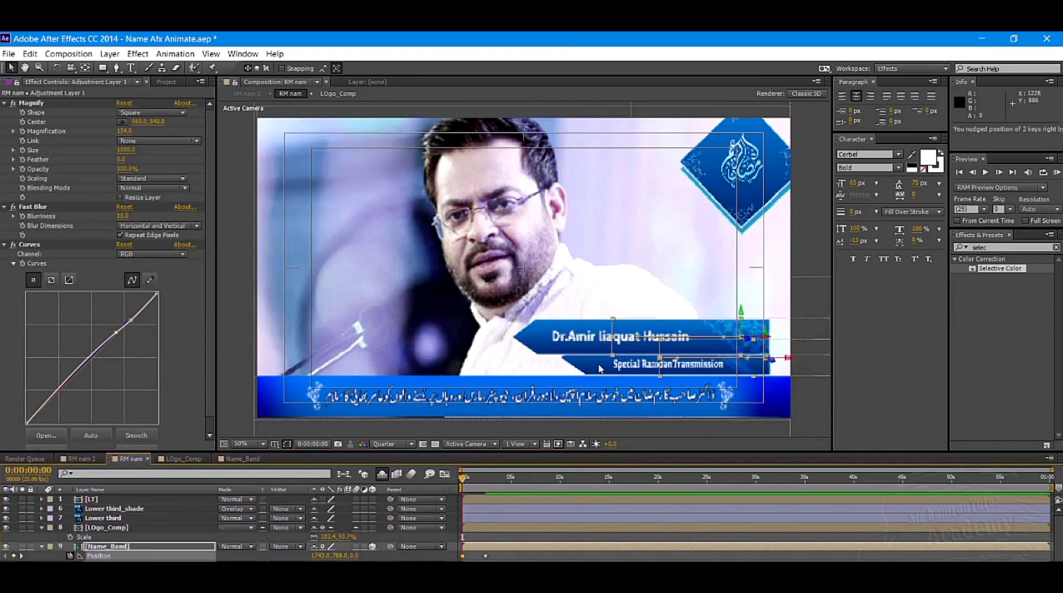
{"action": "key", "text": "shift+Right"}
{"action": "key", "text": "shift+Right"}
{"action": "key", "text": "shift+Right"}
{"action": "key", "text": "shift+Right"}
{"action": "key", "text": "shift+Right"}
{"action": "key", "text": "shift+Right"}
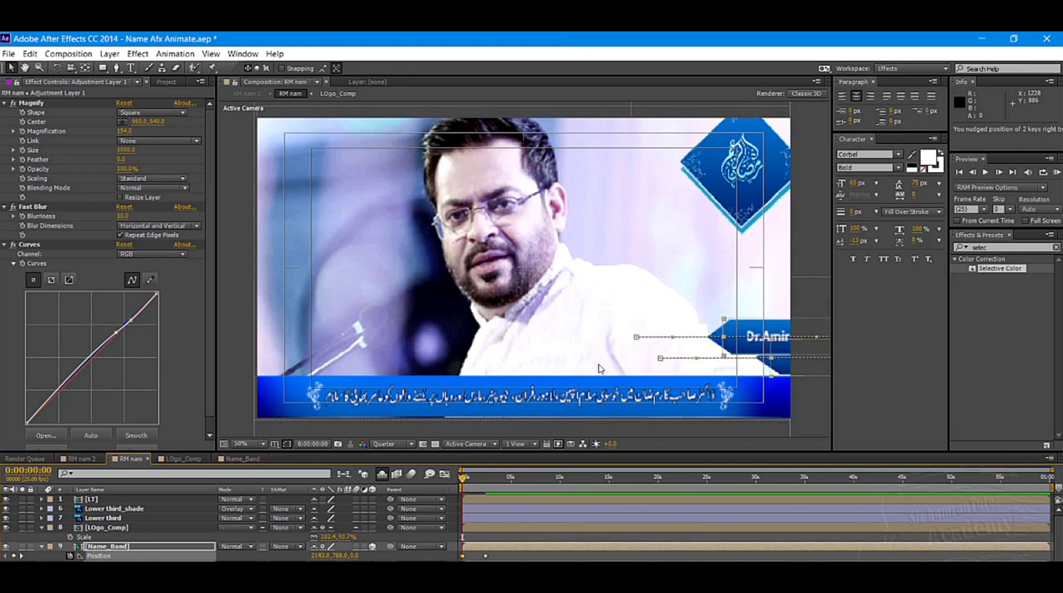
{"action": "key", "text": "shift+Right"}
{"action": "key", "text": "shift+Right"}
{"action": "key", "text": "shift+Right"}
{"action": "key", "text": "shift+Right"}
{"action": "key", "text": "shift+Right"}
{"action": "key", "text": "shift+Right"}
{"action": "key", "text": "shift+Right"}
{"action": "key", "text": "shift+Right"}
{"action": "key", "text": "shift+Right"}
{"action": "key", "text": "shift+Left"}
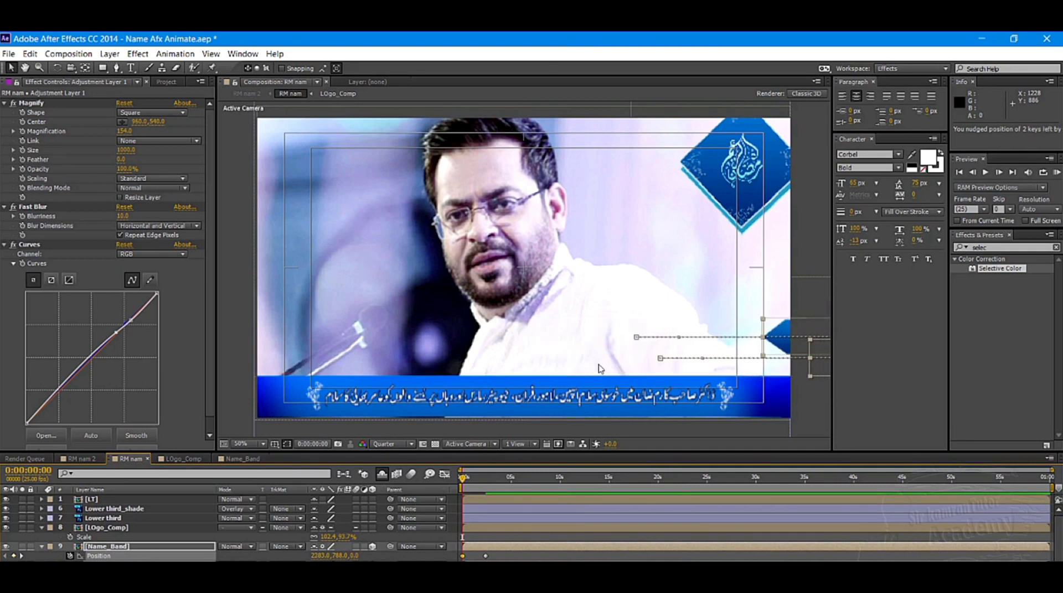
{"action": "key", "text": "shift+Right"}
{"action": "key", "text": "shift+Right"}
{"action": "key", "text": "shift+Right"}
{"action": "key", "text": "shift+Right"}
{"action": "key", "text": "shift+Right"}
{"action": "key", "text": "shift+Right"}
{"action": "key", "text": "shift+Left"}
{"action": "key", "text": "shift+Left"}
{"action": "key", "text": "shift+Left"}
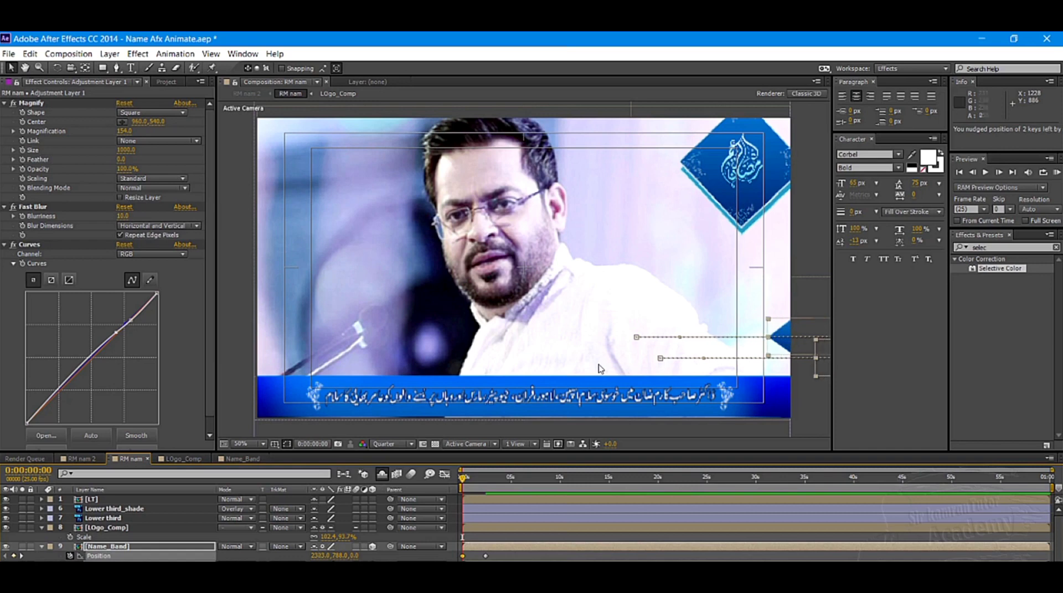
{"action": "key", "text": "shift+Left"}
{"action": "key", "text": "shift+Left"}
{"action": "key", "text": "shift+Left"}
{"action": "key", "text": "shift+Right"}
{"action": "key", "text": "shift+Right"}
{"action": "key", "text": "shift+Right"}
{"action": "key", "text": "shift+Right"}
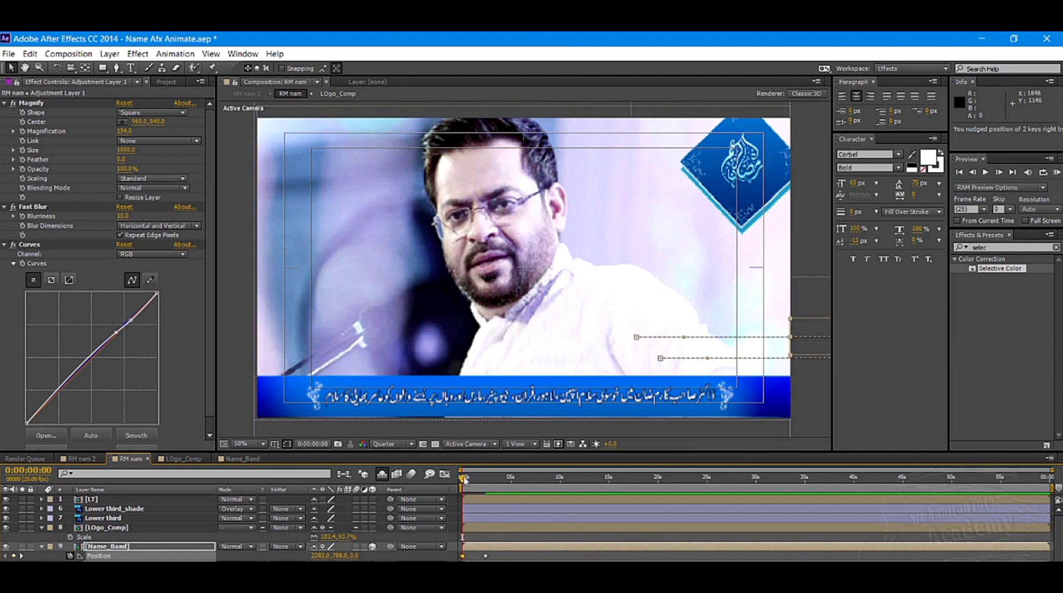
{"action": "left_click_drag", "start_coordinate": [471, 482], "coordinate": [485, 480]}
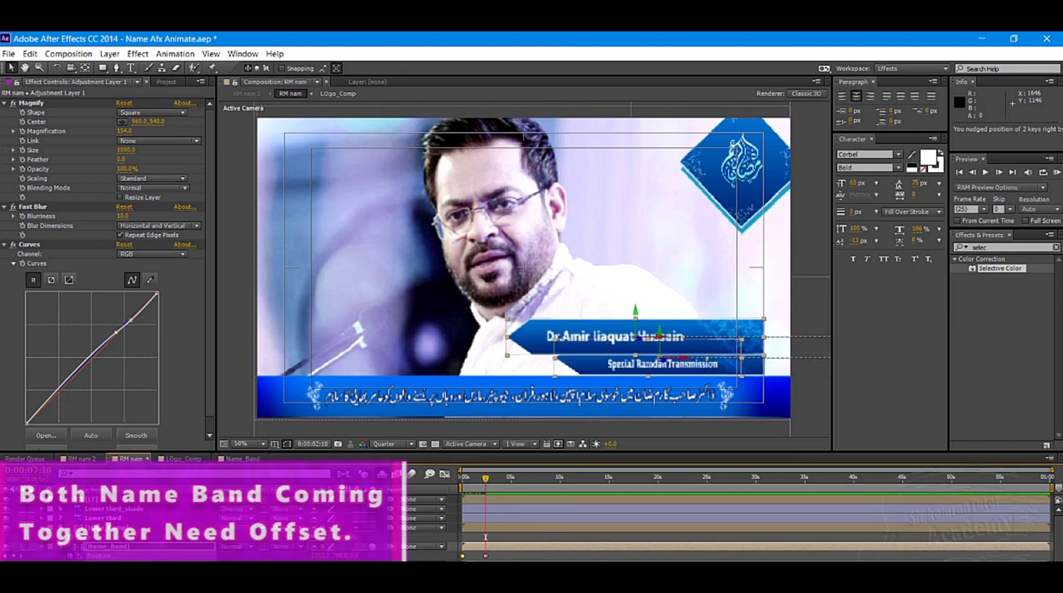
{"action": "left_click", "coordinate": [499, 557]}
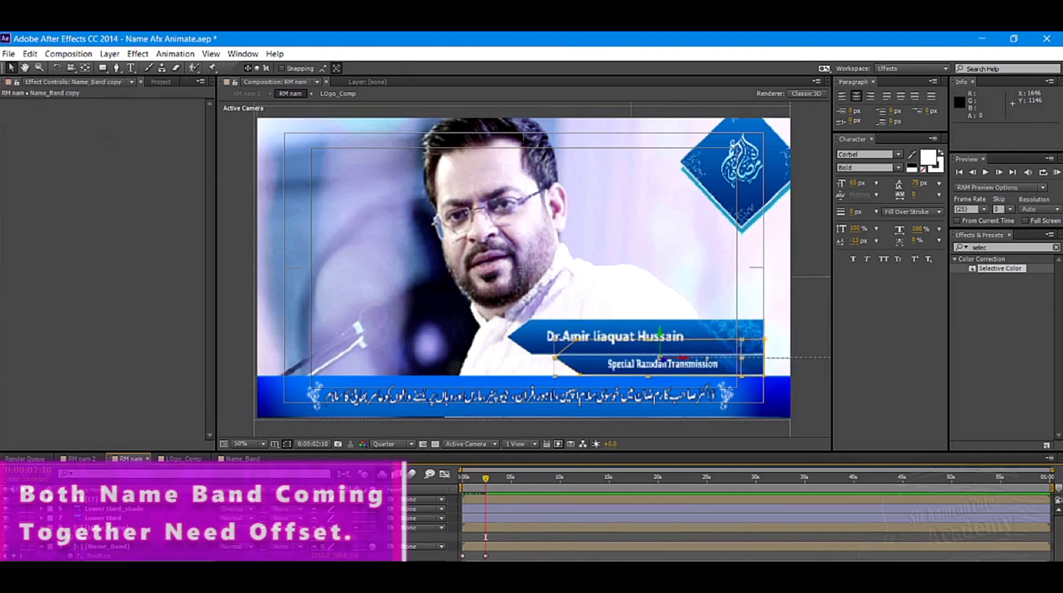
{"action": "left_click_drag", "start_coordinate": [485, 479], "coordinate": [436, 482]}
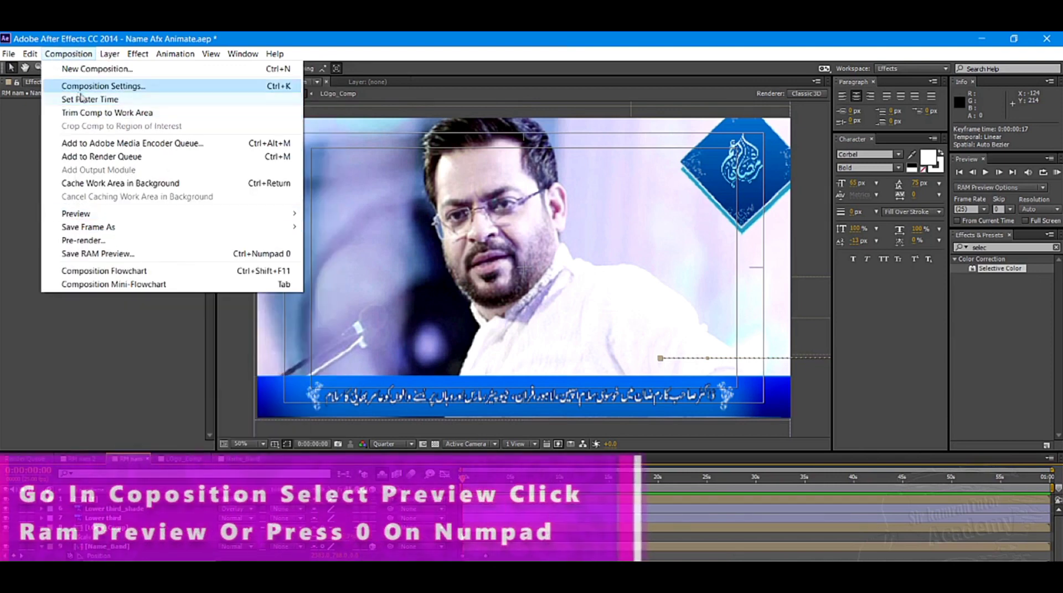
- RAM-preview RM nam, stop playback, and zoom the timeline to 0–7 seconds
{"action": "mouse_move", "coordinate": [104, 219]}
{"action": "left_click", "coordinate": [379, 214]}
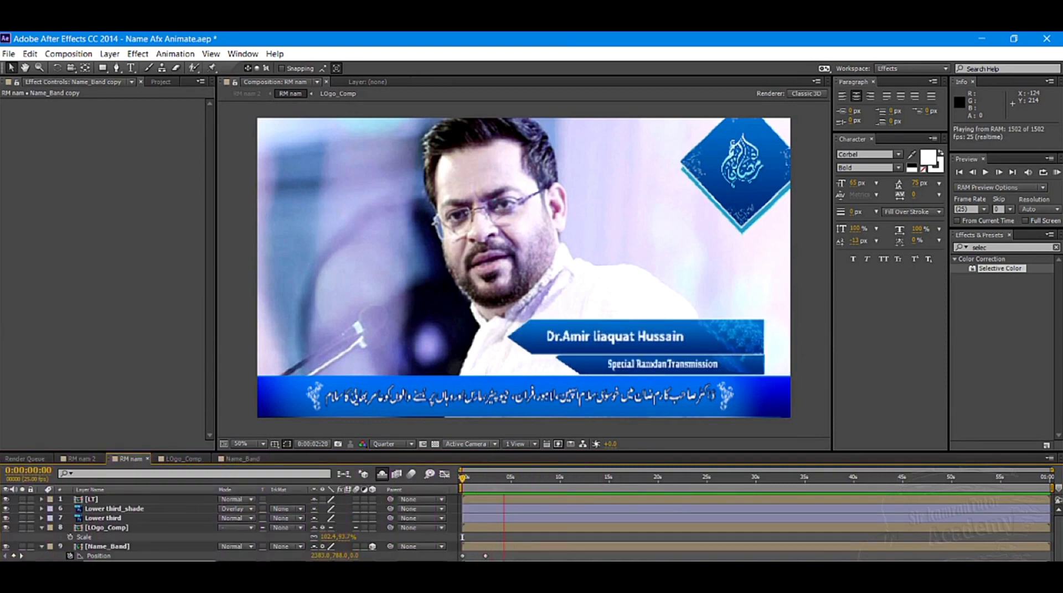
{"action": "key", "text": "space"}
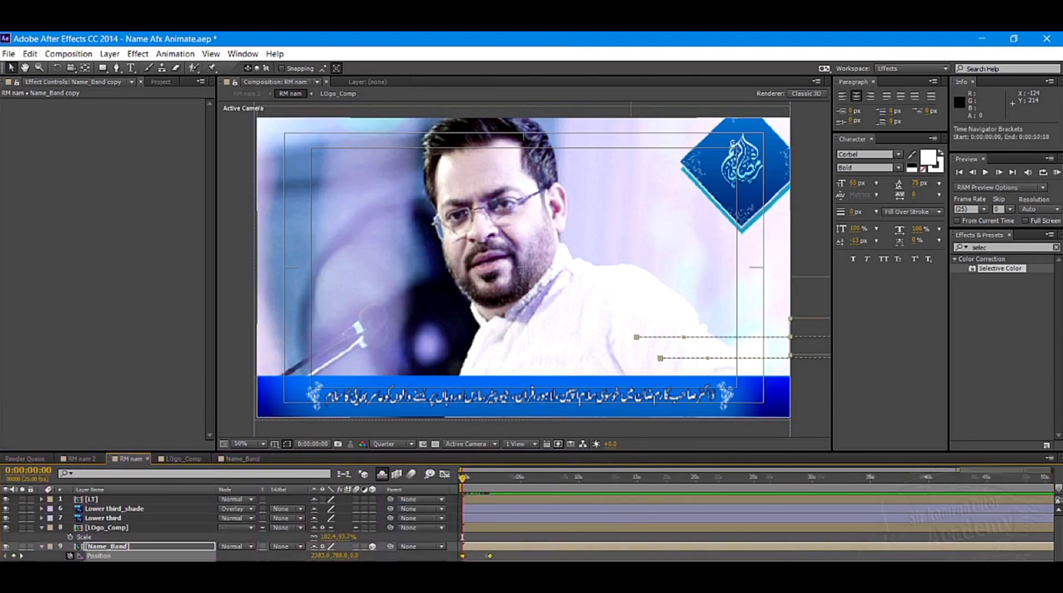
{"action": "left_click_drag", "start_coordinate": [957, 470], "coordinate": [539, 469]}
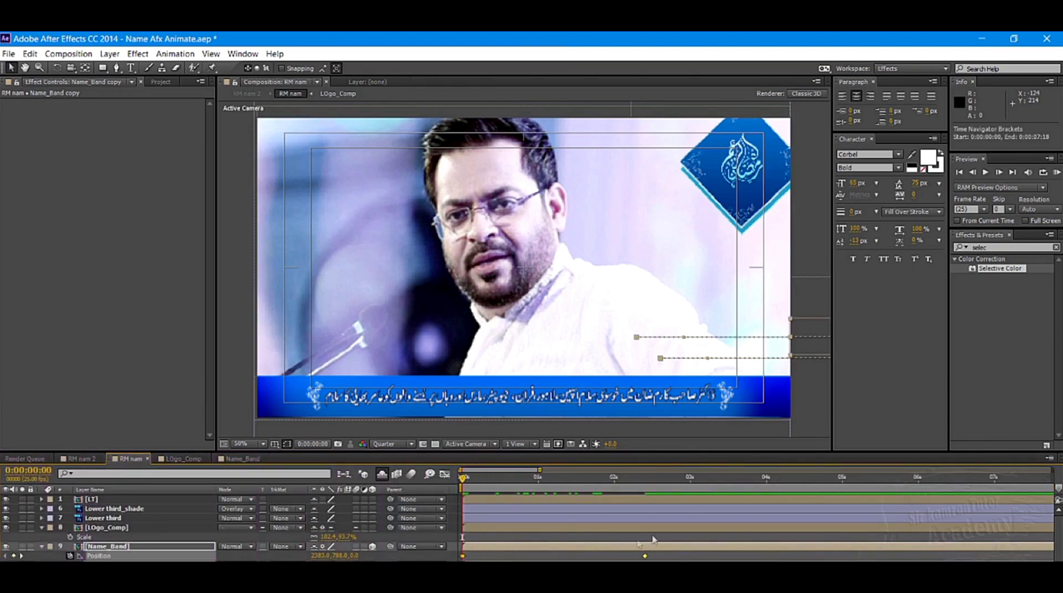
- Review the name band entry and shift Name_Band to start at 0:00:01:16
{"action": "key", "text": "space"}
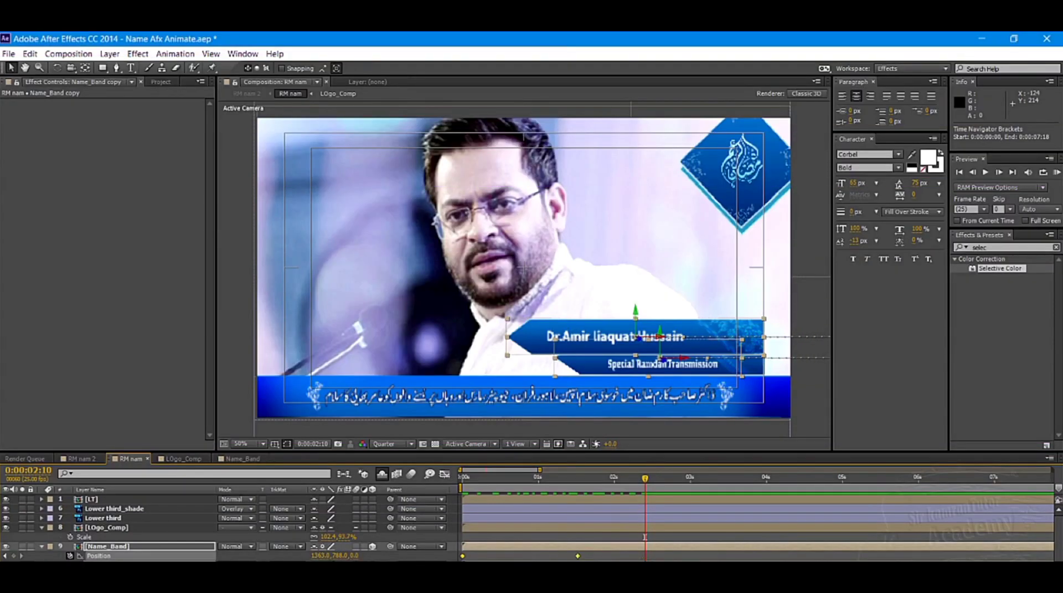
{"action": "mouse_move", "coordinate": [481, 481]}
{"action": "left_mouse_down"}
{"action": "mouse_move", "coordinate": [505, 489]}
{"action": "mouse_move", "coordinate": [463, 489]}
{"action": "left_mouse_up"}
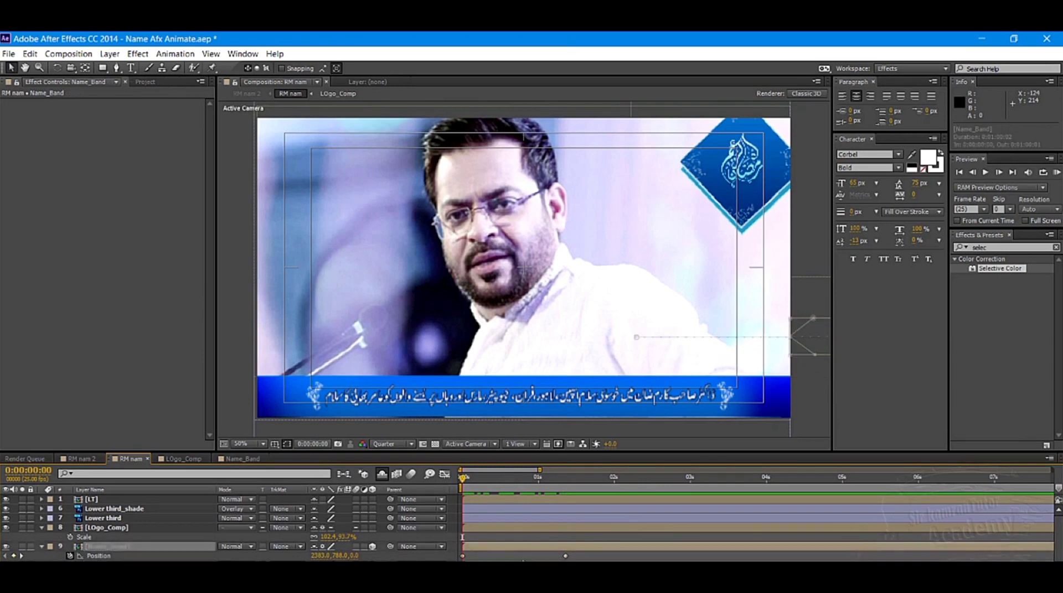
{"action": "left_click_drag", "start_coordinate": [529, 552], "coordinate": [652, 557]}
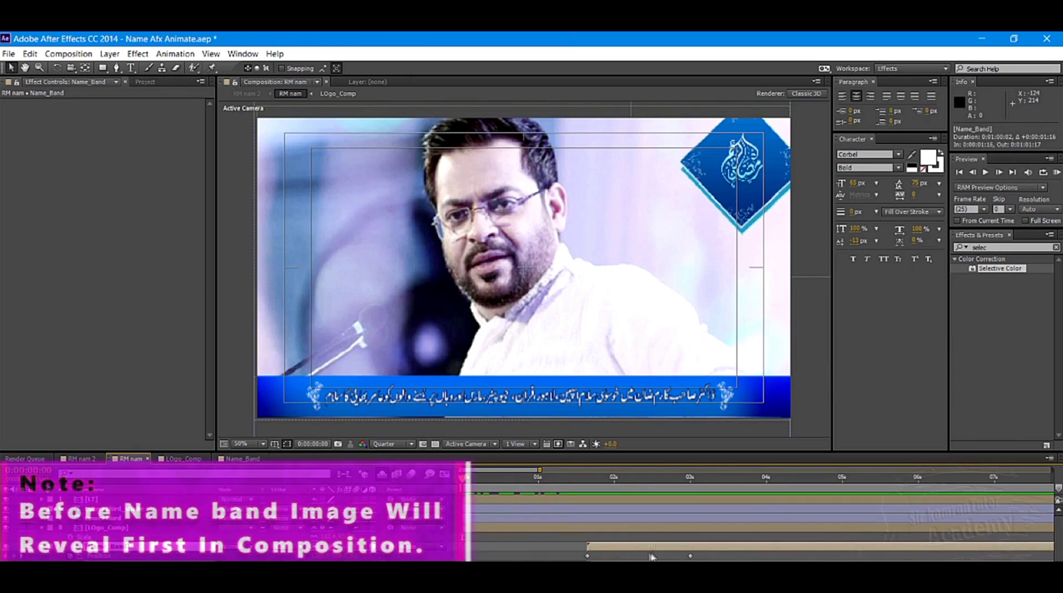
{"action": "left_click", "coordinate": [100, 498]}
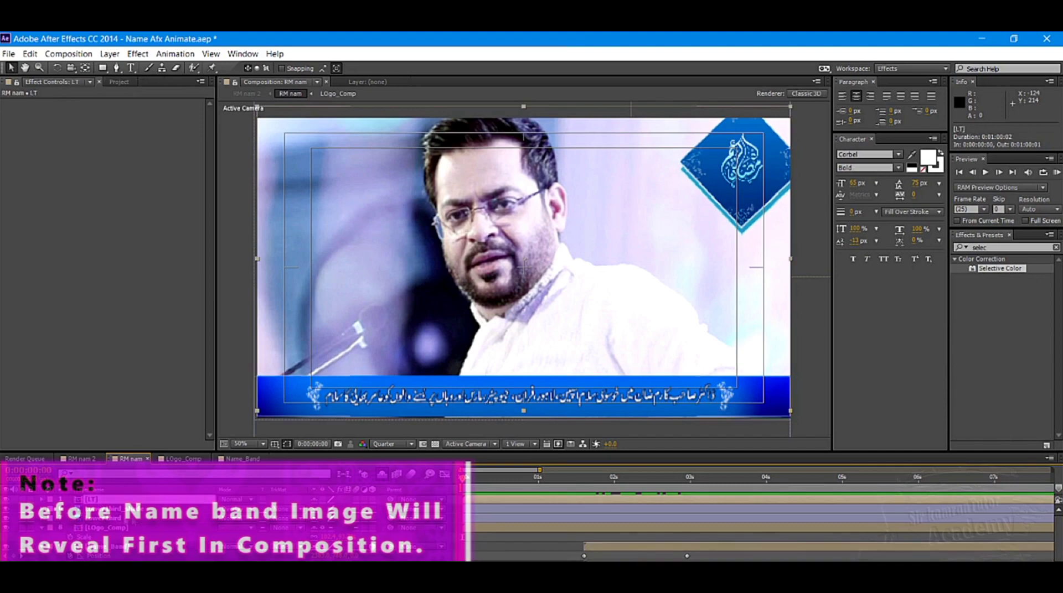
- Pickwhip Lower third and Lower third_shade to LT, save, and test by raising LT
{"action": "left_click", "coordinate": [199, 519], "text": "shift"}
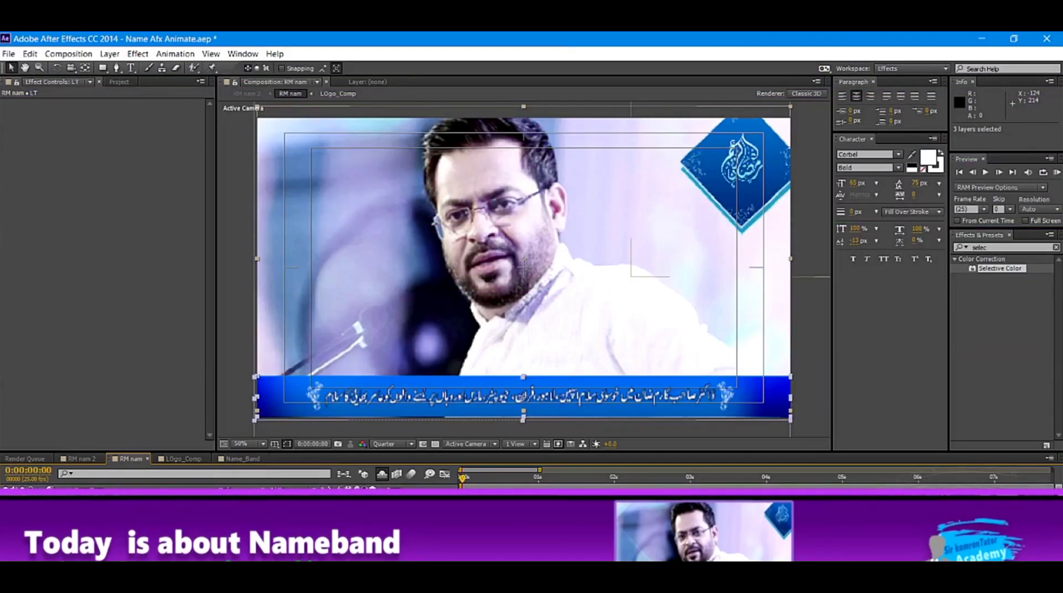
{"action": "left_click", "coordinate": [100, 519]}
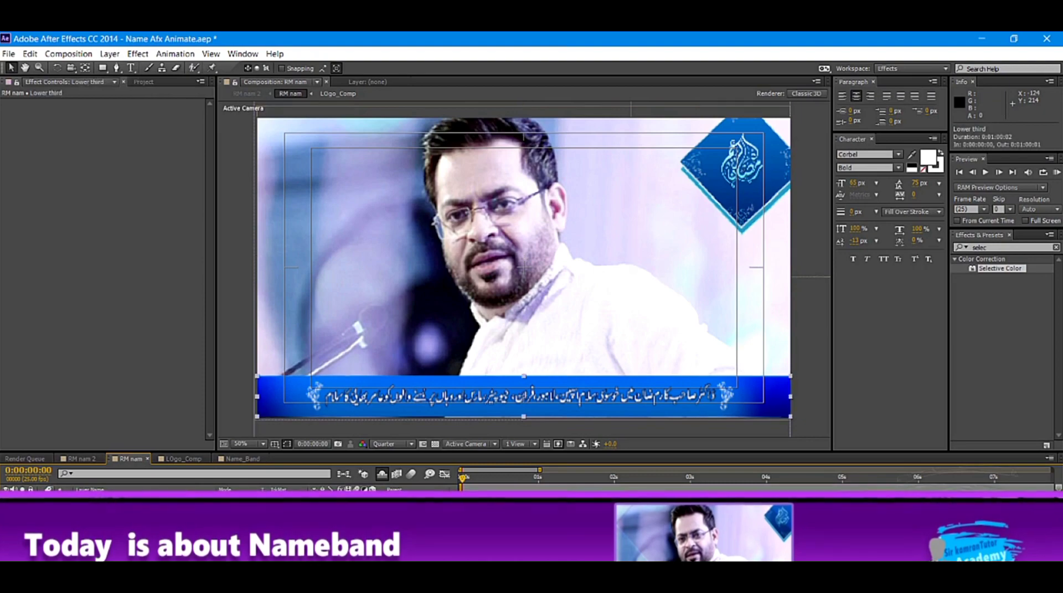
{"action": "key", "text": "ctrl+s"}
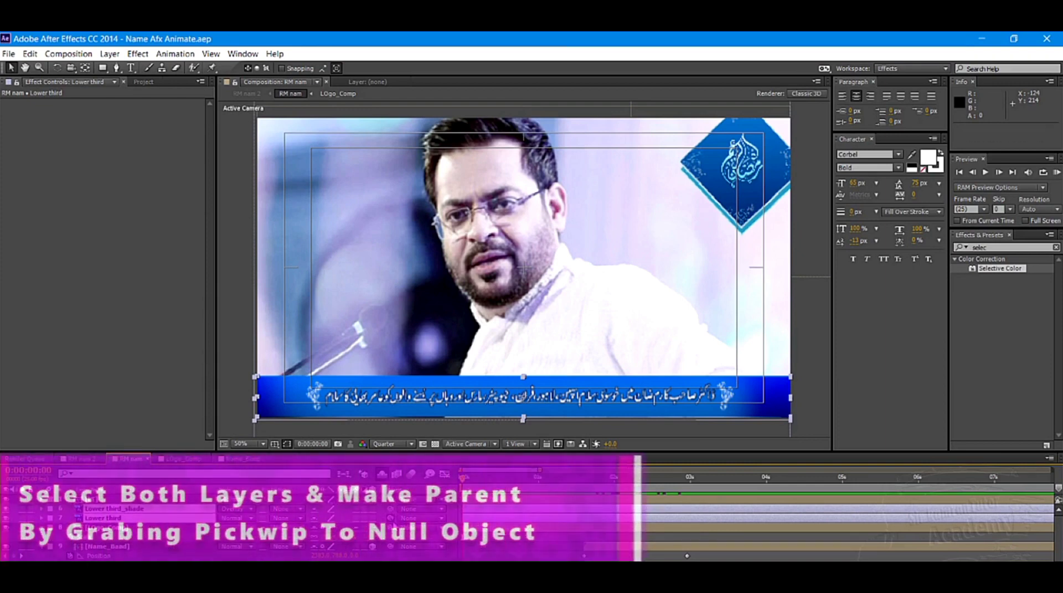
{"action": "left_click_drag", "start_coordinate": [387, 509], "coordinate": [192, 508]}
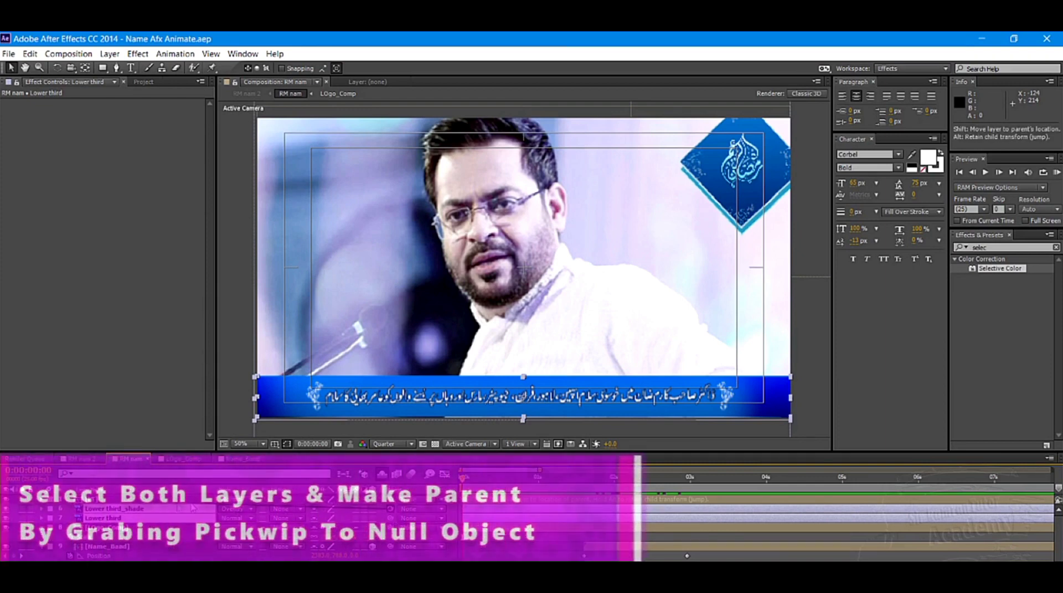
{"action": "left_click_drag", "start_coordinate": [123, 504], "coordinate": [110, 500]}
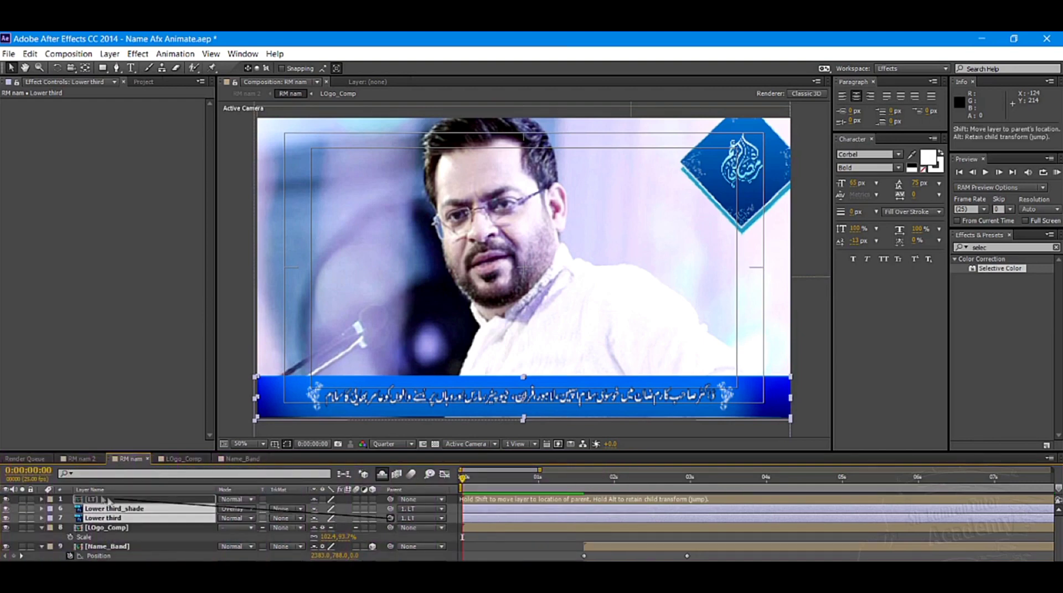
{"action": "left_click", "coordinate": [536, 389]}
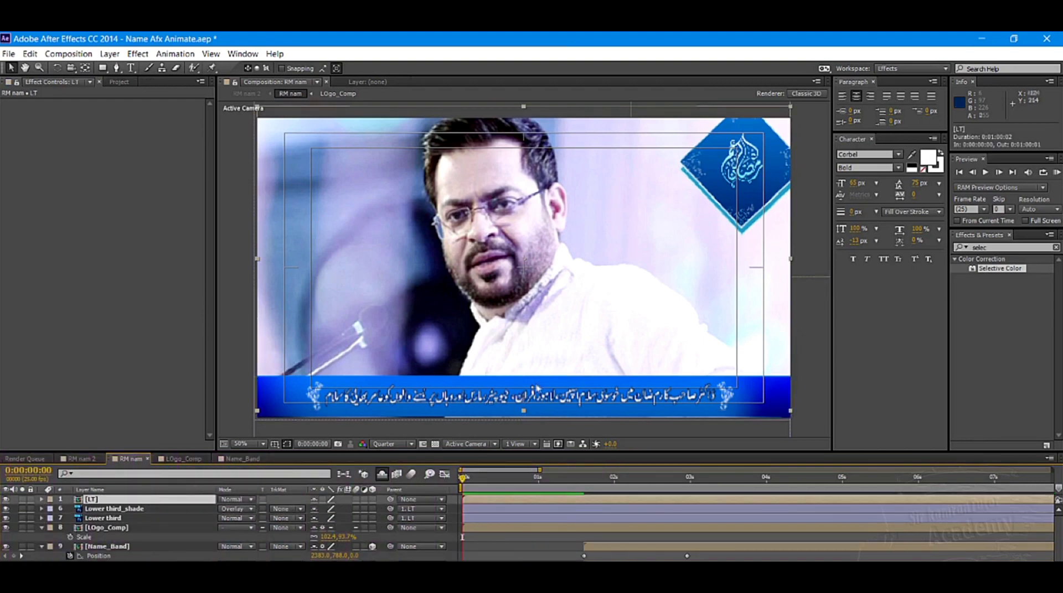
{"action": "left_click_drag", "start_coordinate": [560, 404], "coordinate": [549, 359]}
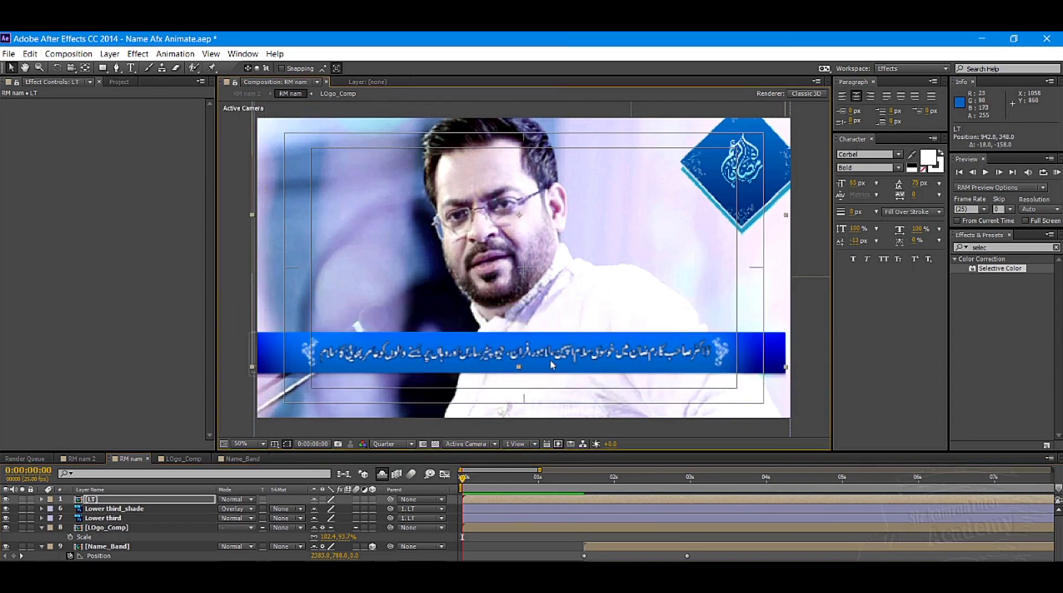
- Undo the test move and enable the Position stopwatch on the LT layer
{"action": "key", "text": "ctrl+z"}
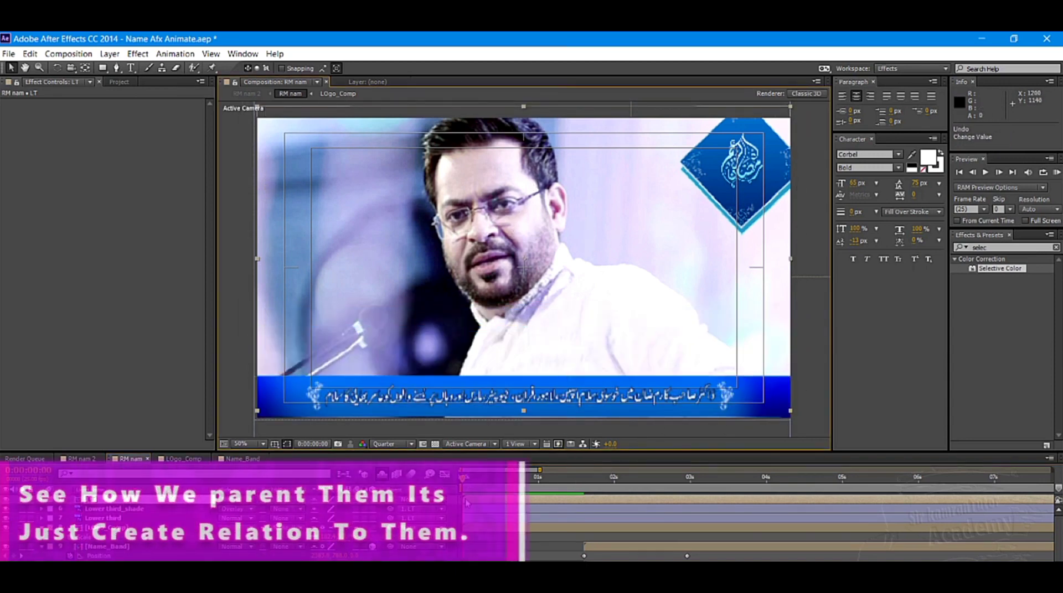
{"action": "scroll", "coordinate": [101, 502], "scroll_direction": "up", "scroll_amount": 1}
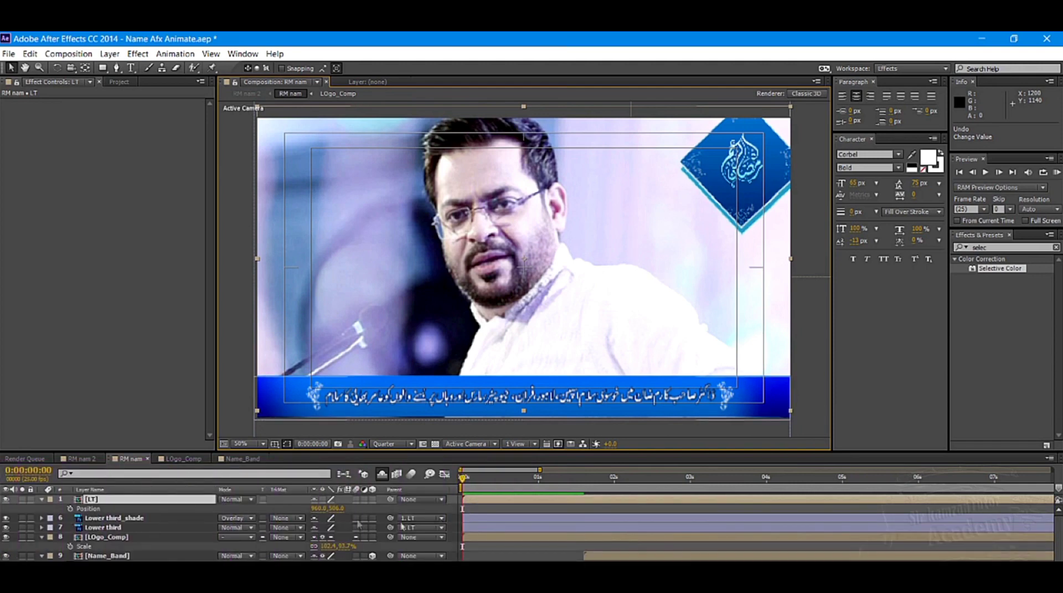
{"action": "left_click", "coordinate": [100, 502]}
{"action": "left_click", "coordinate": [69, 509]}
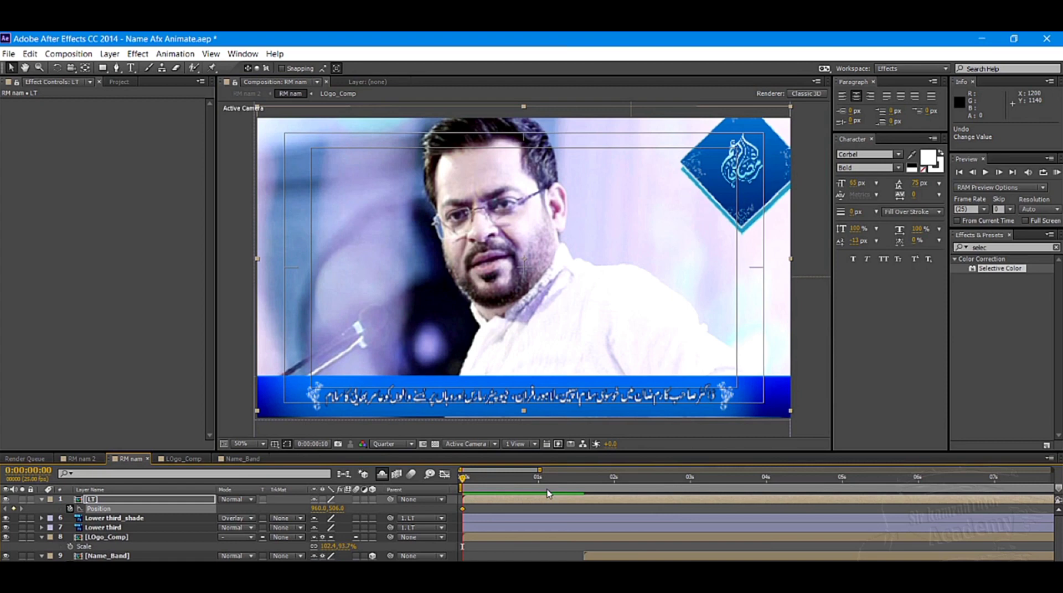
- Keyframe LT at 0:00:00:10 with the band off-screen below, delay it one second, and save
{"action": "key", "text": "shift+Page_Down"}
{"action": "left_click", "coordinate": [12, 509]}
{"action": "mouse_move", "coordinate": [517, 477]}
{"action": "left_mouse_down"}
{"action": "mouse_move", "coordinate": [447, 480]}
{"action": "mouse_move", "coordinate": [527, 483]}
{"action": "mouse_move", "coordinate": [513, 481]}
{"action": "left_mouse_up"}
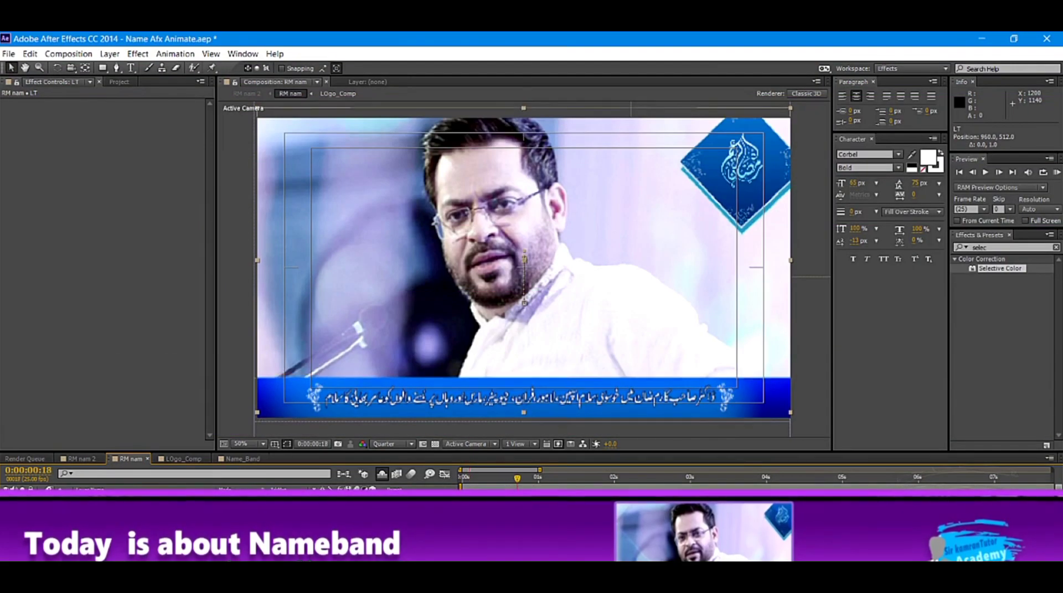
{"action": "mouse_move", "coordinate": [498, 504]}
{"action": "left_mouse_down"}
{"action": "mouse_move", "coordinate": [574, 503]}
{"action": "mouse_move", "coordinate": [549, 464]}
{"action": "left_mouse_up"}
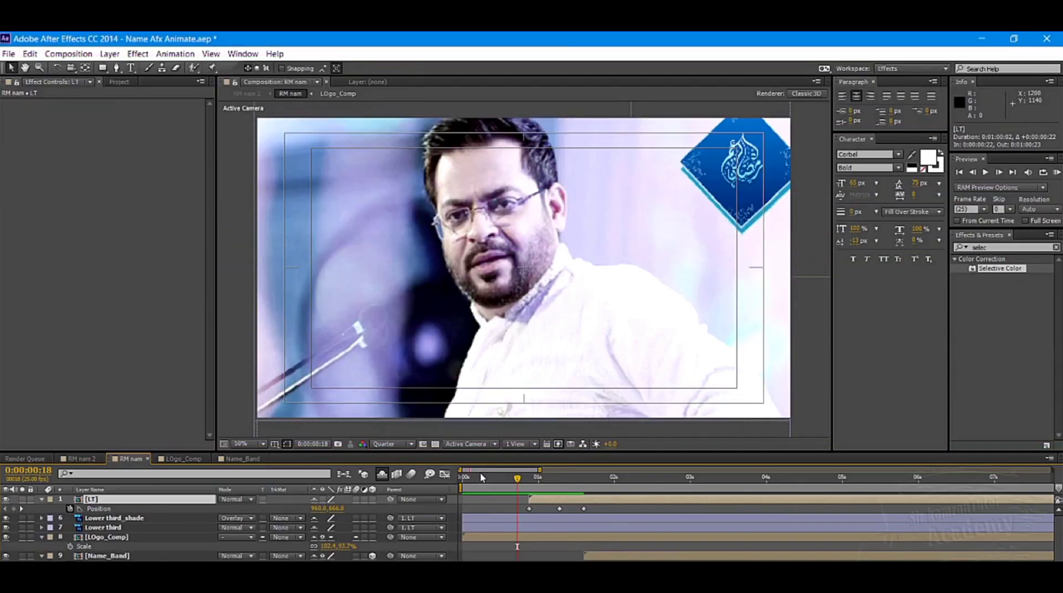
{"action": "key", "text": "ctrl+s"}
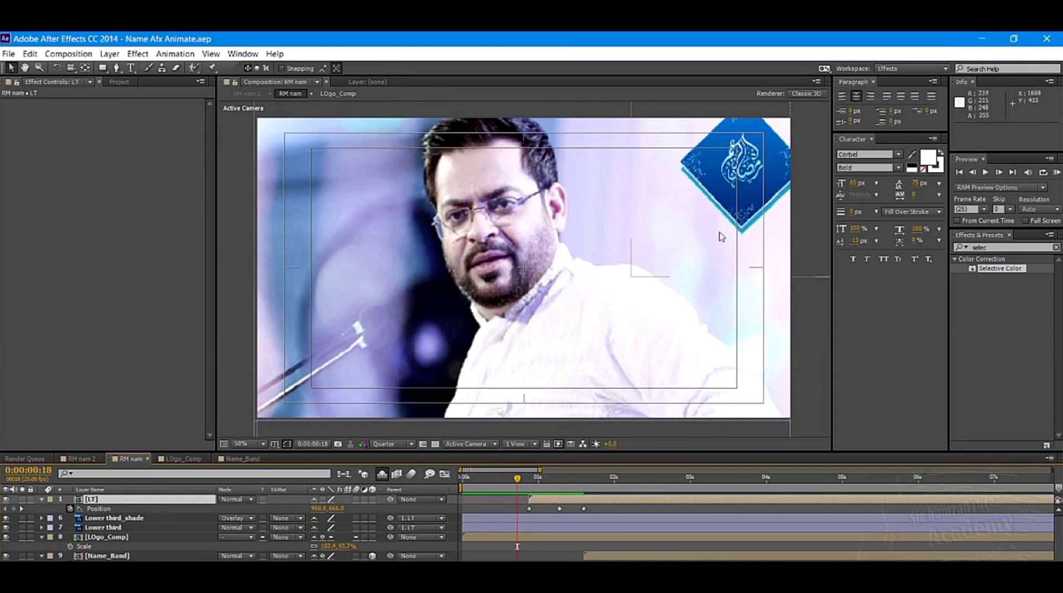
{"action": "left_click", "coordinate": [736, 213]}
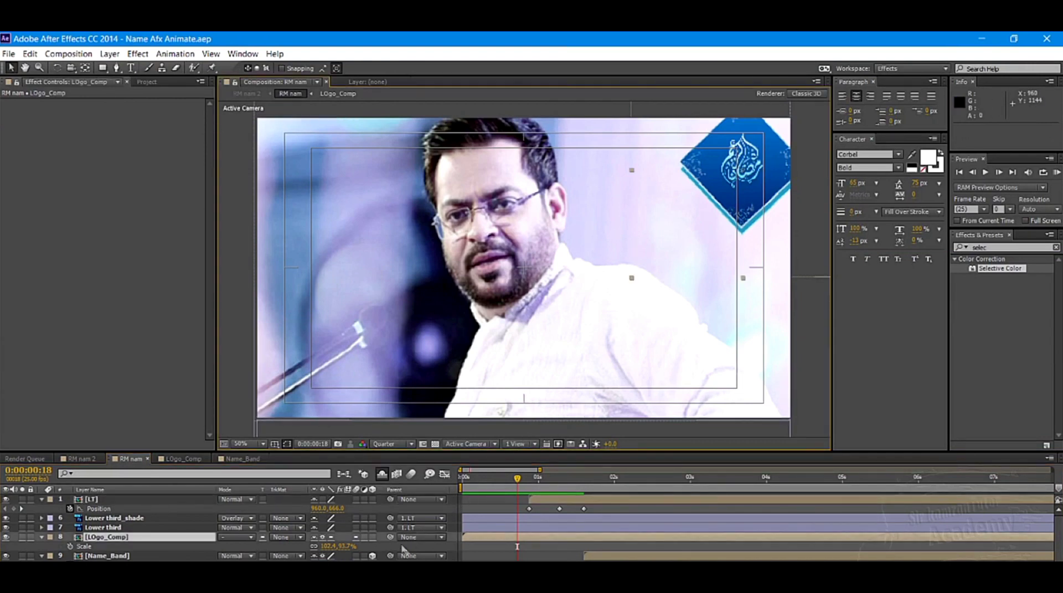
- Keyframe LOgo_Comp's Position to slide in from 2148, 186 to 1768, 186
{"action": "left_click", "coordinate": [106, 529]}
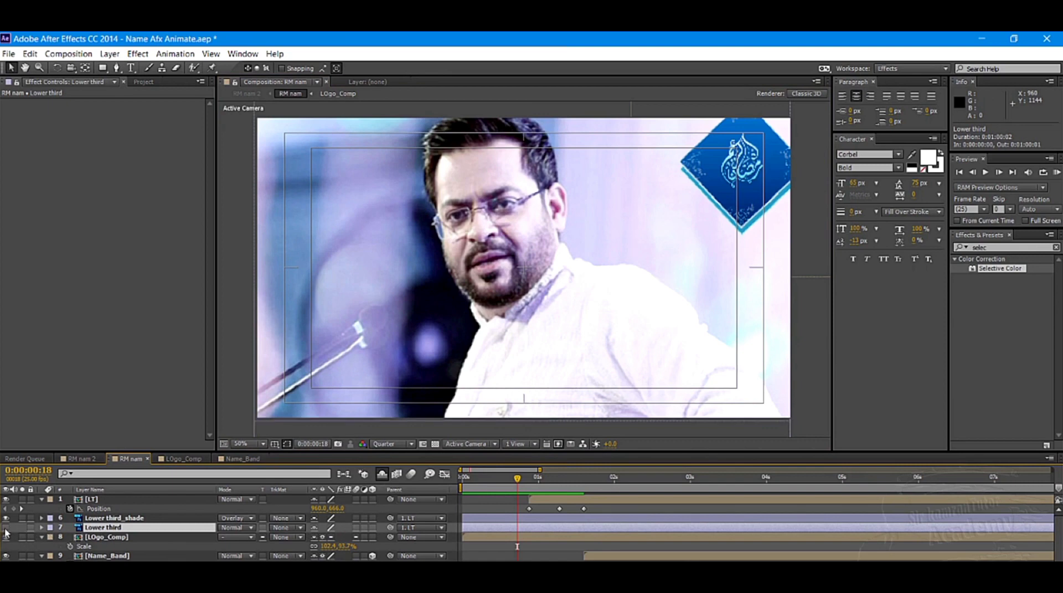
{"action": "left_click", "coordinate": [650, 257]}
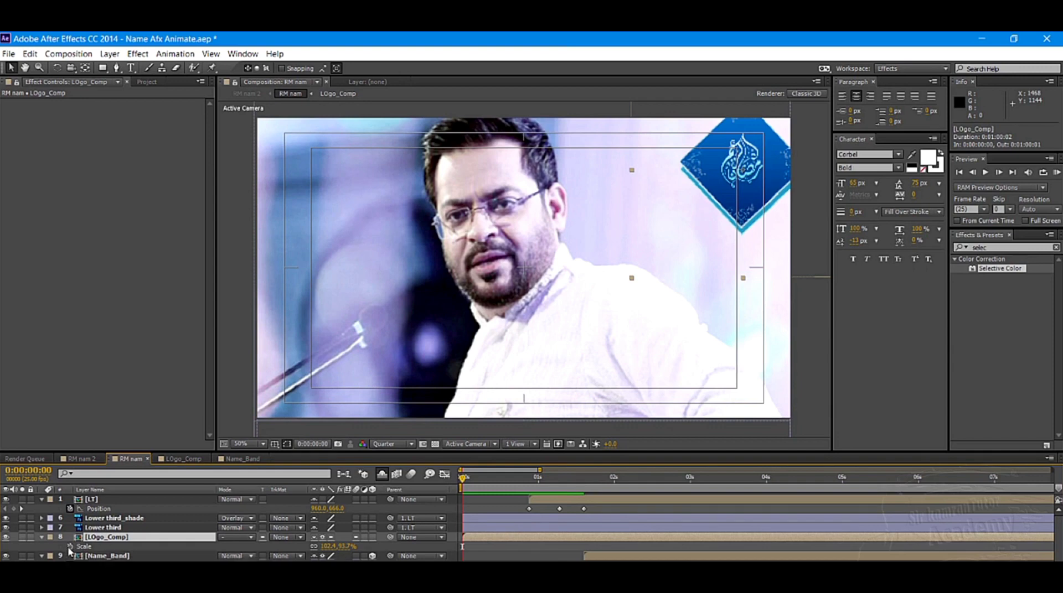
{"action": "left_click", "coordinate": [70, 547]}
{"action": "key", "text": "p"}
{"action": "left_click_drag", "start_coordinate": [325, 547], "coordinate": [433, 557]}
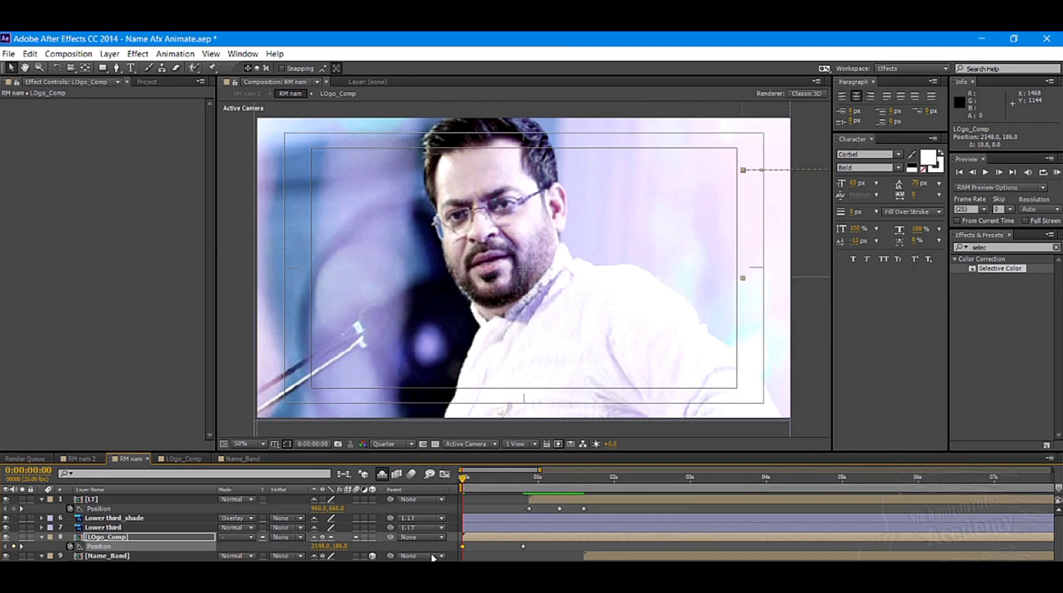
{"action": "left_click_drag", "start_coordinate": [480, 480], "coordinate": [527, 491]}
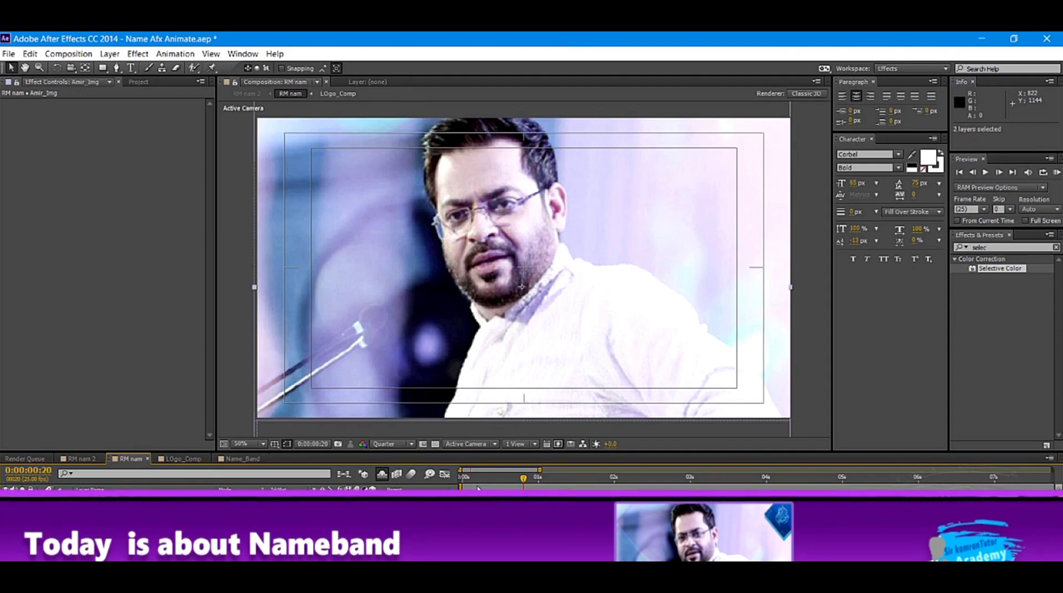
- Go to frame zero, select the portrait layers, and pre-compose them as Image_Comp
{"action": "left_click_drag", "start_coordinate": [523, 477], "coordinate": [458, 488]}
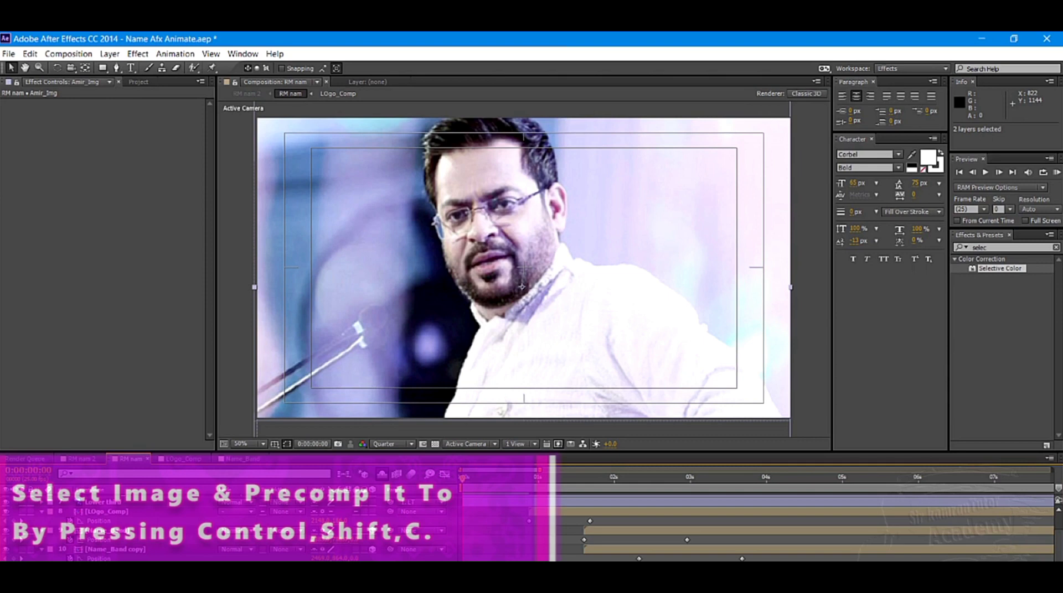
{"action": "left_click", "coordinate": [106, 530], "text": "ctrl"}
{"action": "key", "text": "ctrl+shift+c"}
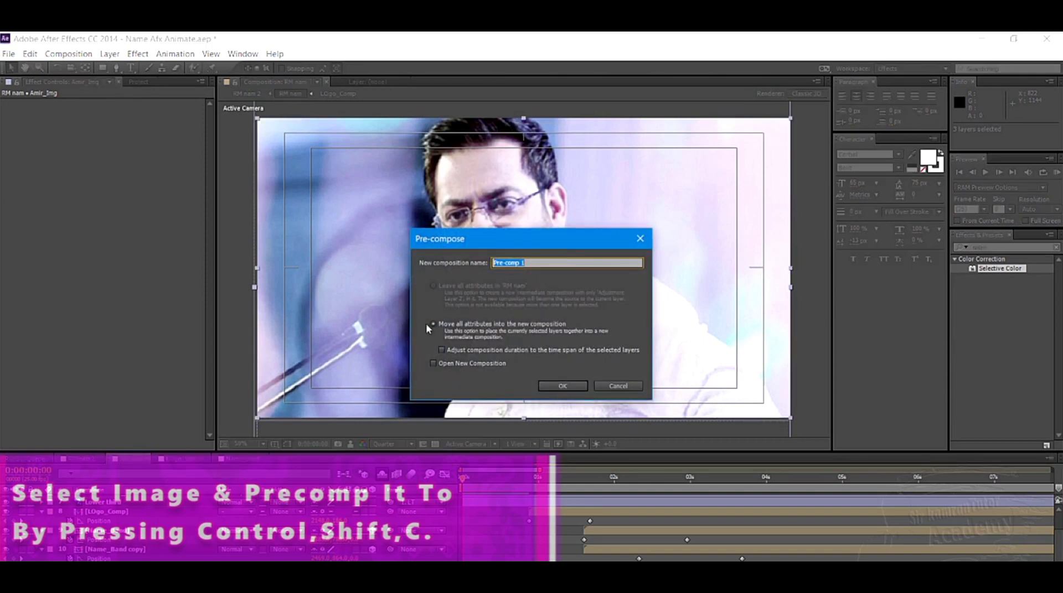
{"action": "type", "text": "im"}
{"action": "key", "text": "BackSpace"}
{"action": "key", "text": "BackSpace"}
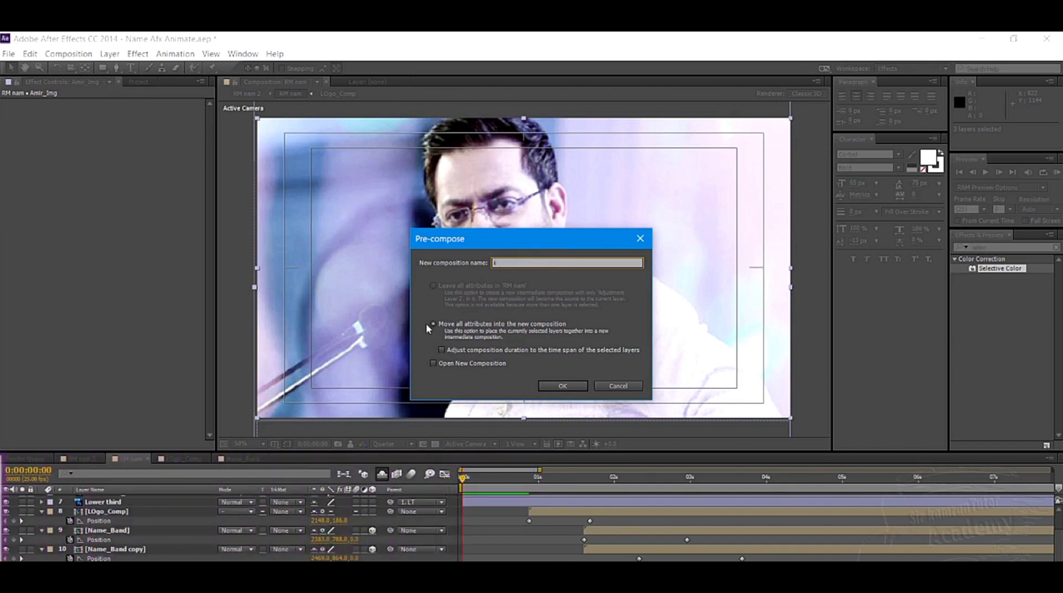
{"action": "type", "text": "Image_"}
{"action": "type", "text": "Comp"}
{"action": "left_click", "coordinate": [569, 388]}
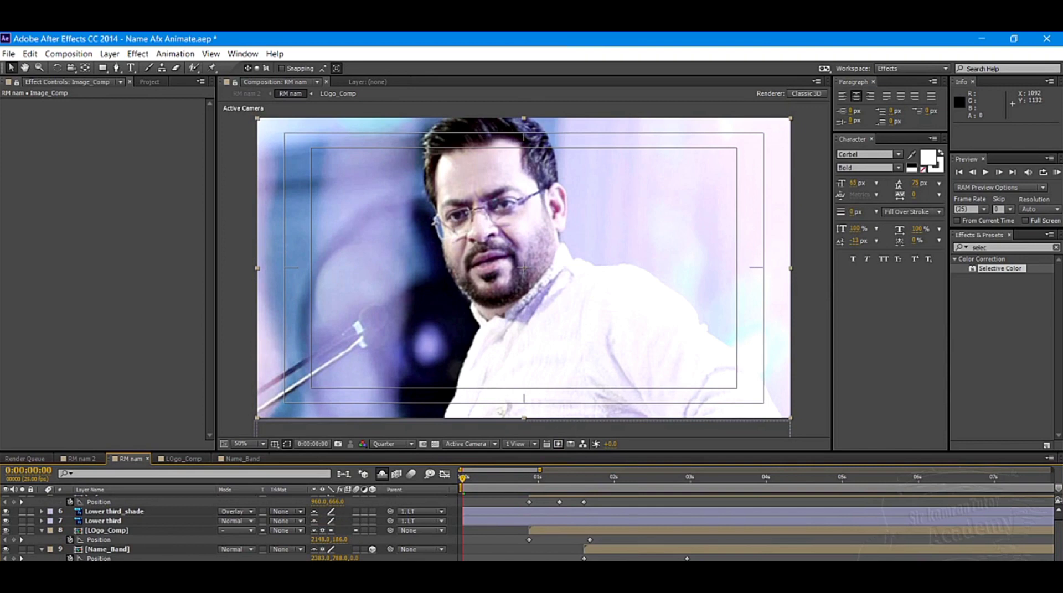
- Recolour Image_Comp's label, show the transparency grid, and scrub to preview the portrait sliding in from the left
{"action": "left_click", "coordinate": [50, 549]}
{"action": "left_click", "coordinate": [83, 449]}
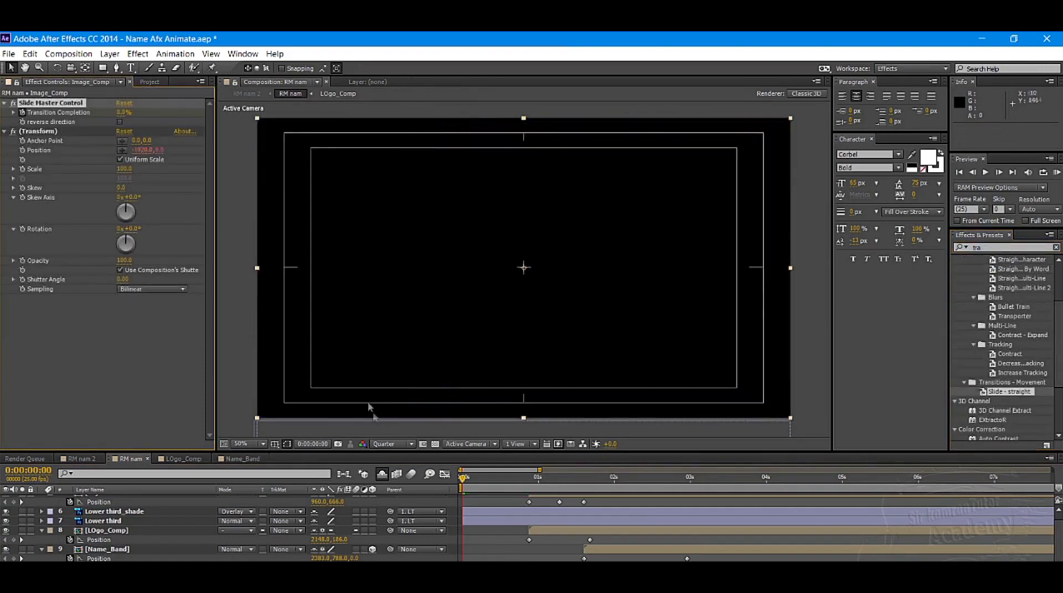
{"action": "left_click", "coordinate": [435, 444]}
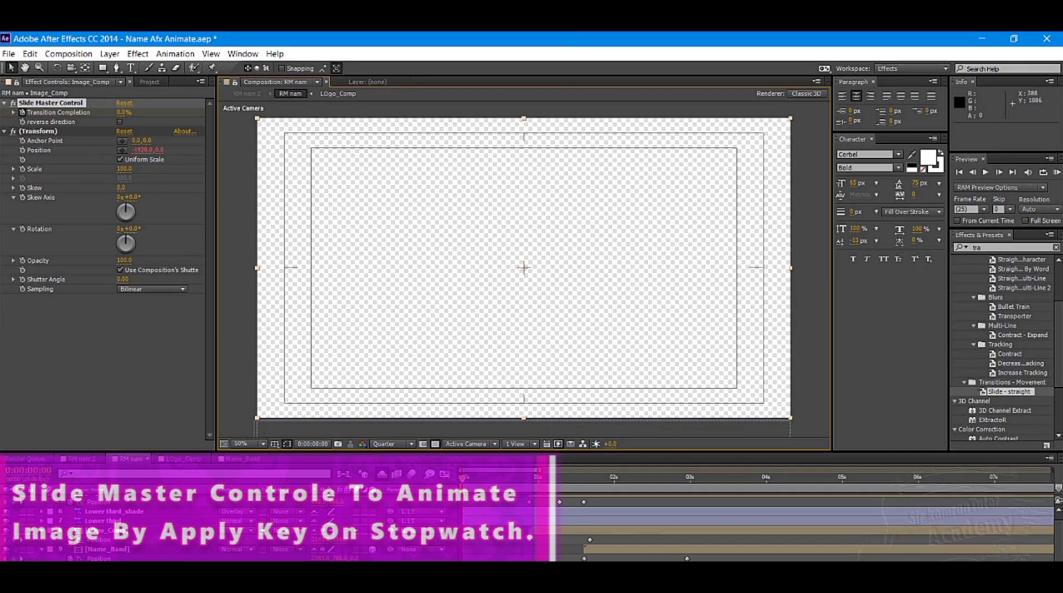
{"action": "scroll", "coordinate": [520, 555], "scroll_direction": "down", "scroll_amount": 2}
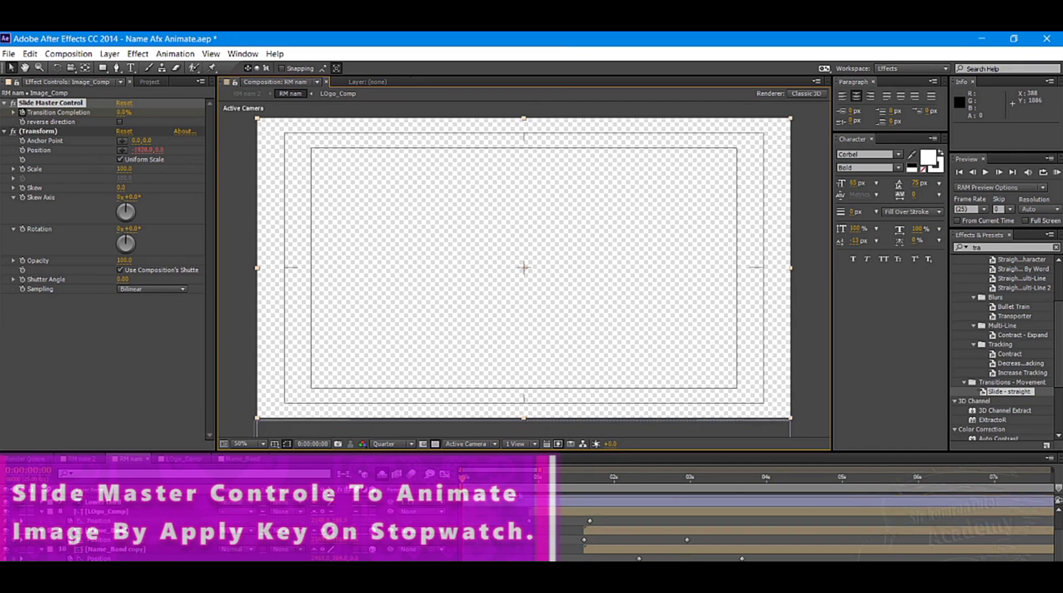
{"action": "left_click_drag", "start_coordinate": [465, 478], "coordinate": [582, 506]}
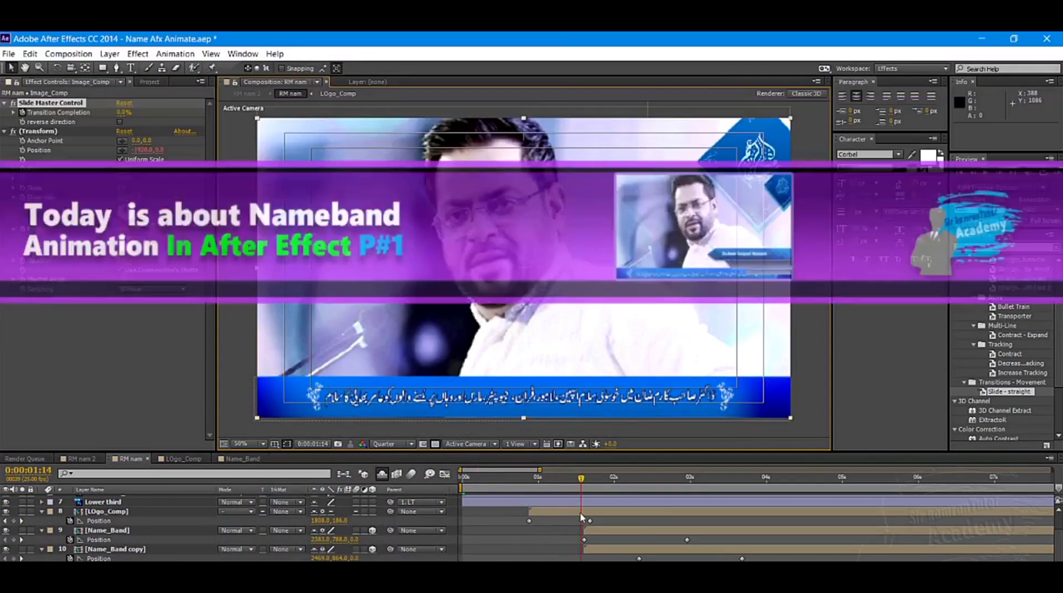
- Play back the animation, then shift Name_Band and Name_Band copy eight frames later so they slide in last
{"action": "key", "text": "space"}
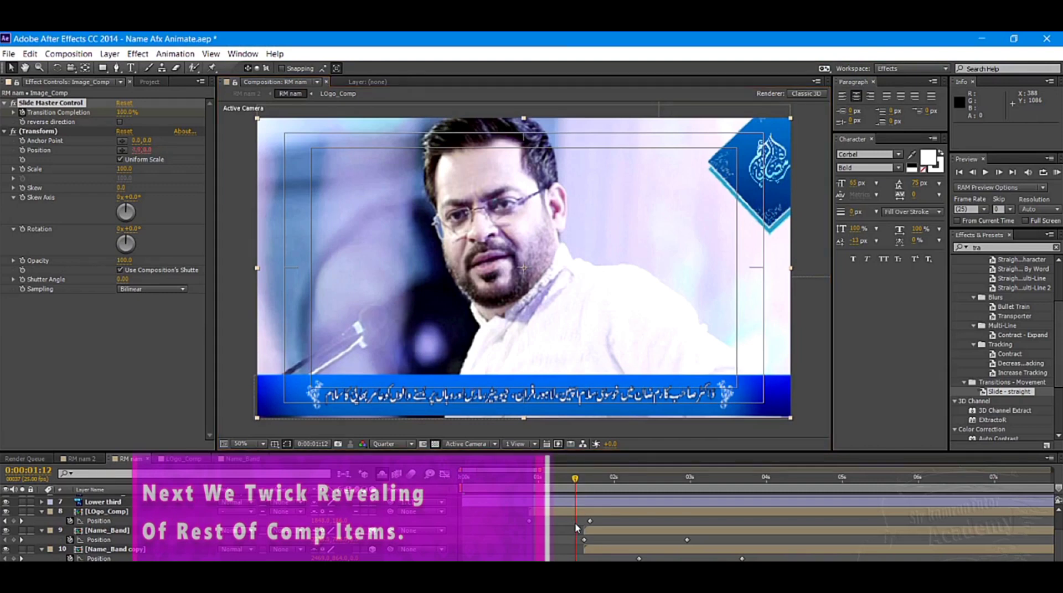
{"action": "left_click", "coordinate": [614, 549]}
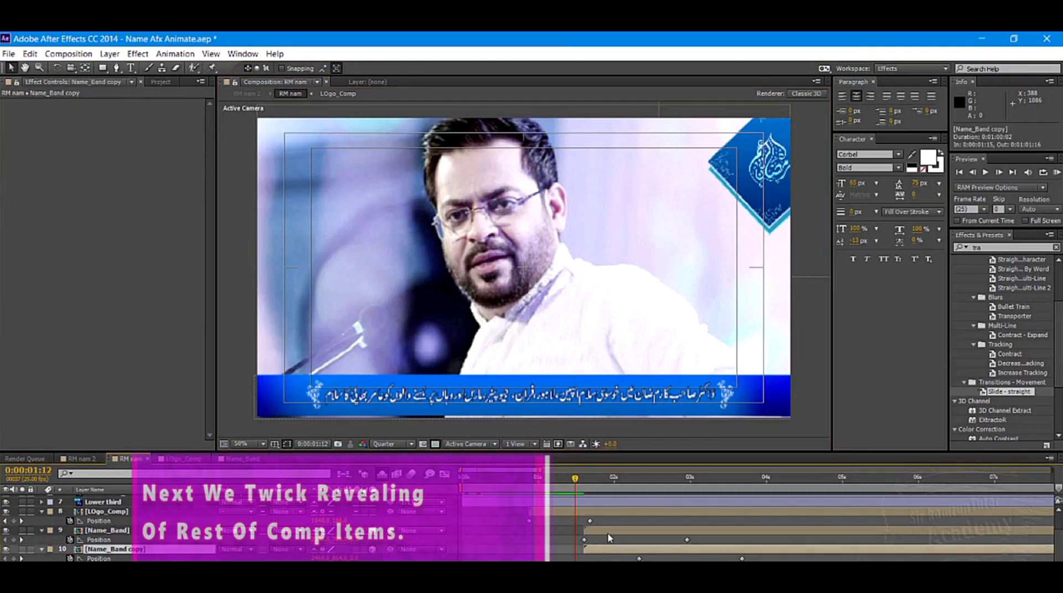
{"action": "left_click", "coordinate": [608, 531], "text": "shift"}
{"action": "left_click_drag", "start_coordinate": [605, 555], "coordinate": [597, 557]}
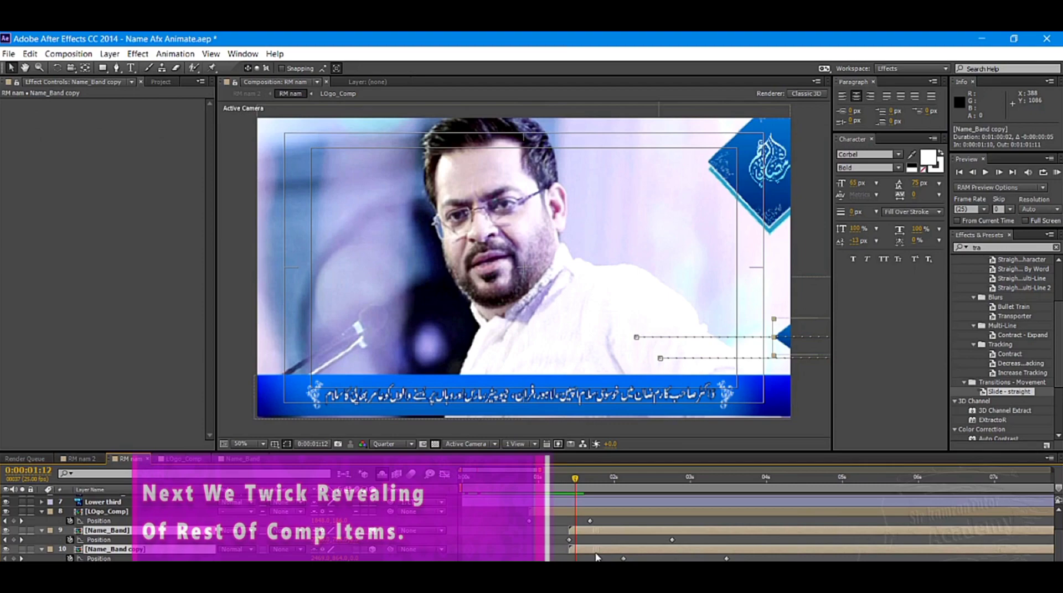
{"action": "mouse_move", "coordinate": [606, 480]}
{"action": "left_mouse_down"}
{"action": "mouse_move", "coordinate": [612, 522]}
{"action": "mouse_move", "coordinate": [636, 530]}
{"action": "left_mouse_up"}
{"action": "left_click_drag", "start_coordinate": [636, 477], "coordinate": [757, 521]}
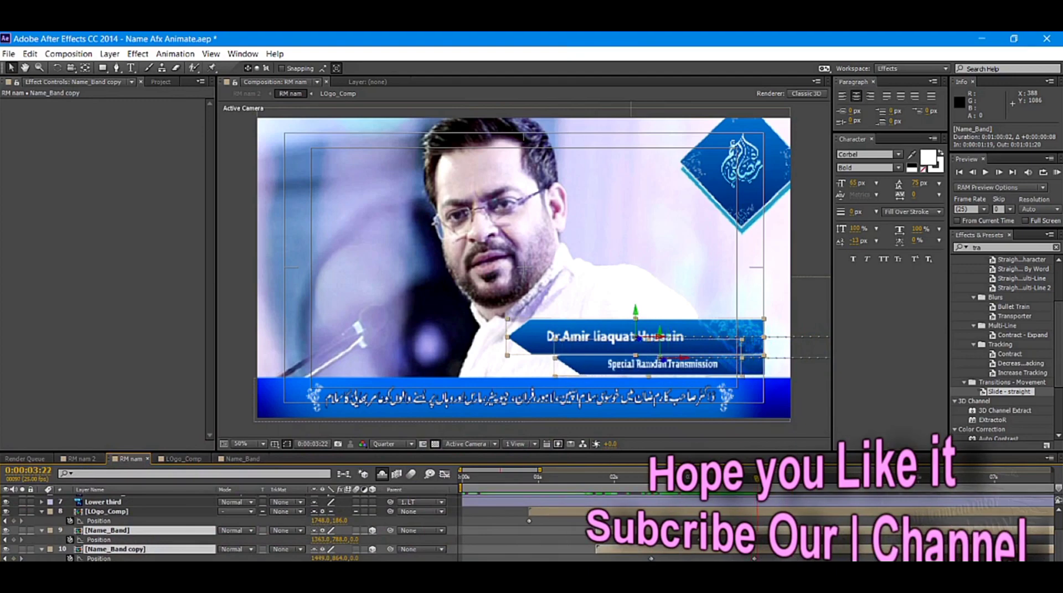